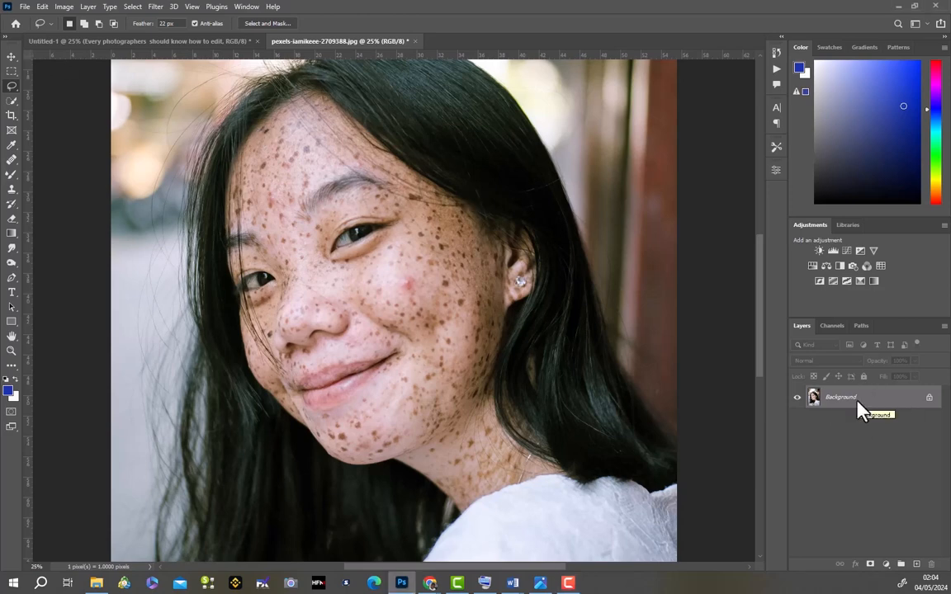
- Duplicate the Background layer twice and name the lower copy "color" and the upper copy "texture"
key(ctrl+j)
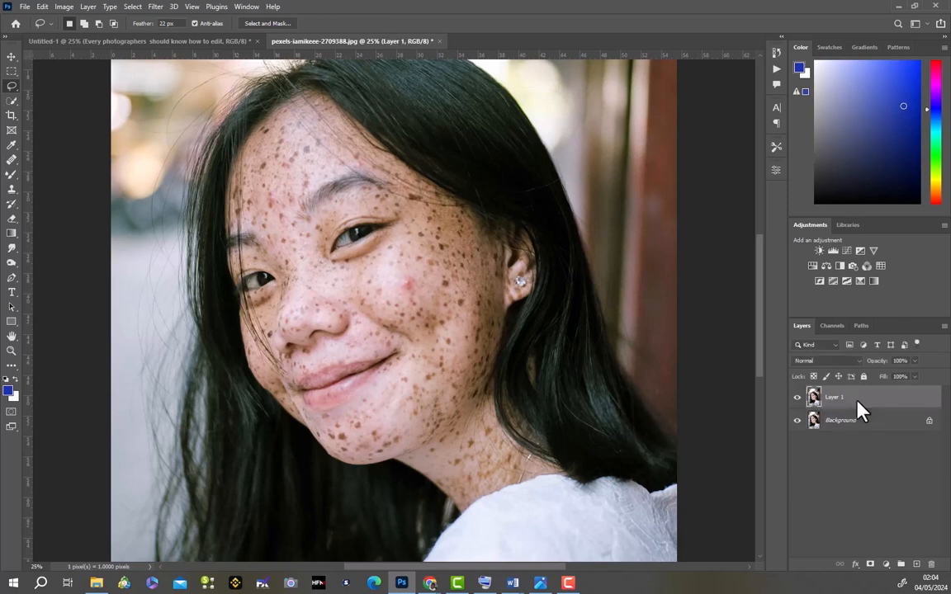
key(ctrl+j)
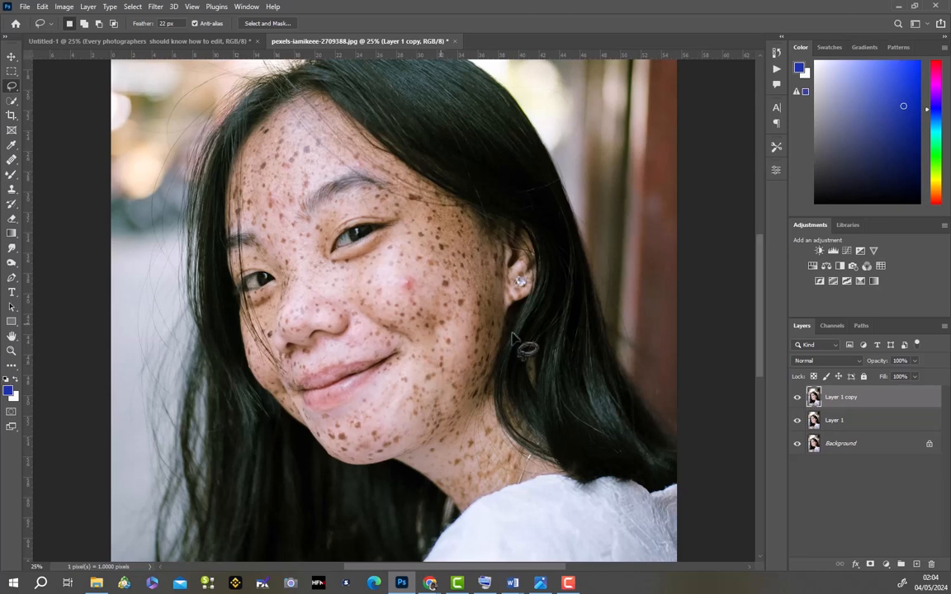
click(839, 422)
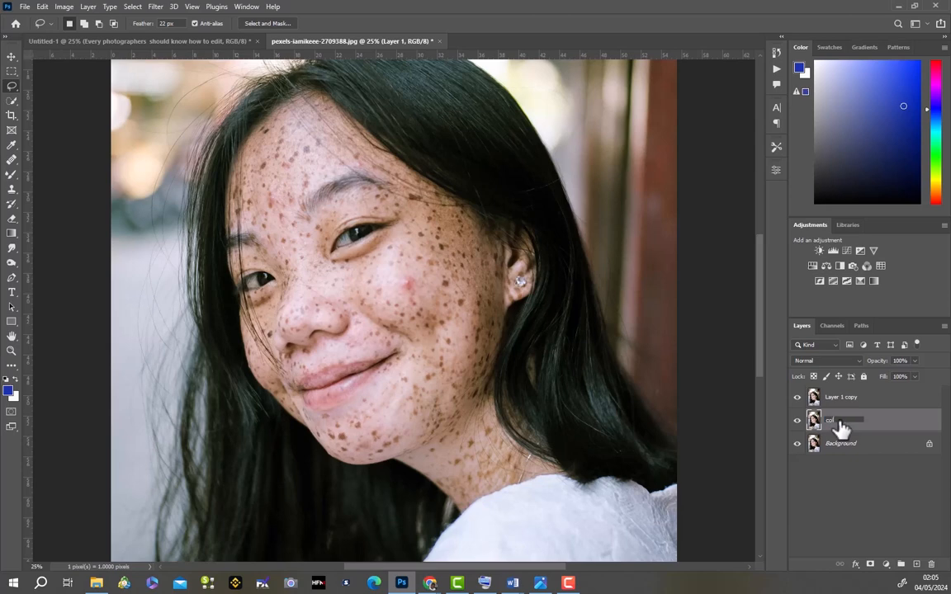
text(color)
click(853, 399)
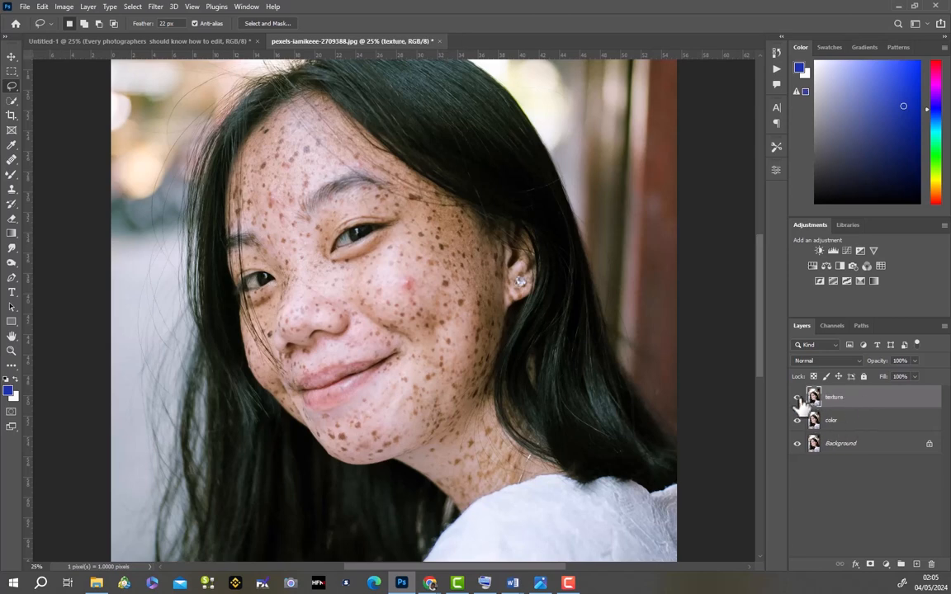
- Hide the texture layer and apply a Gaussian Blur with a 9.2-pixel radius to the color layer
click(796, 397)
click(853, 425)
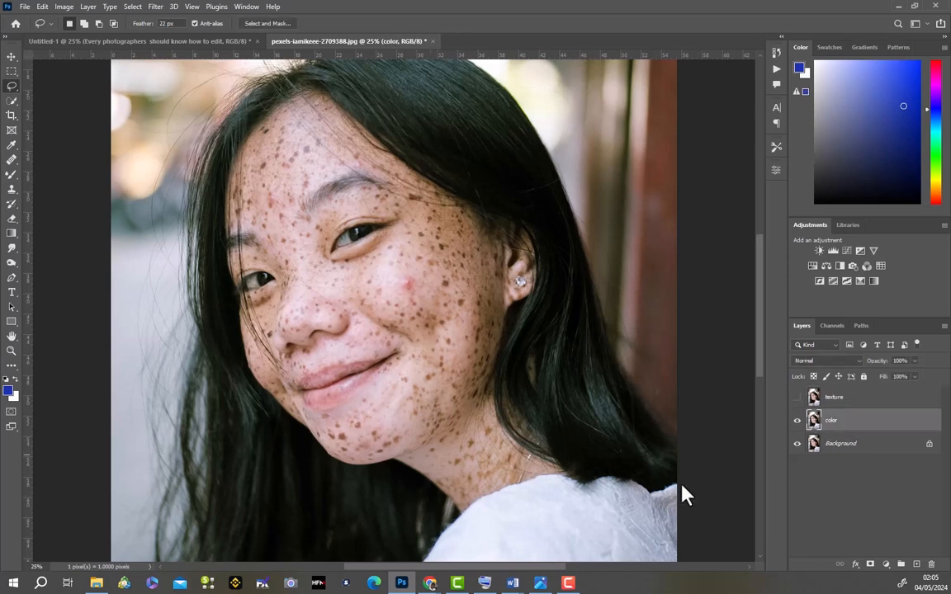
click(155, 7)
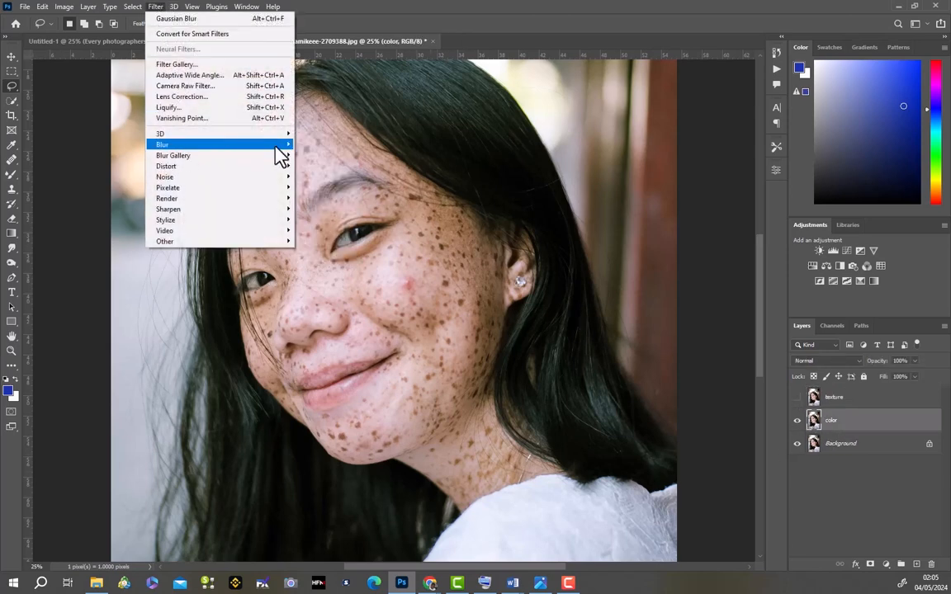
mouse_move(276, 146)
click(318, 187)
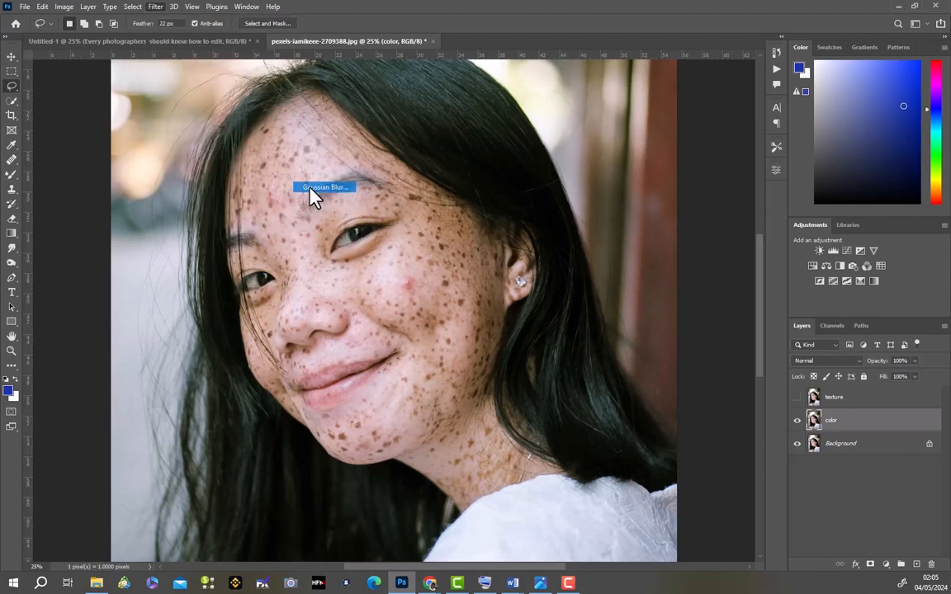
drag(469, 186, 404, 208)
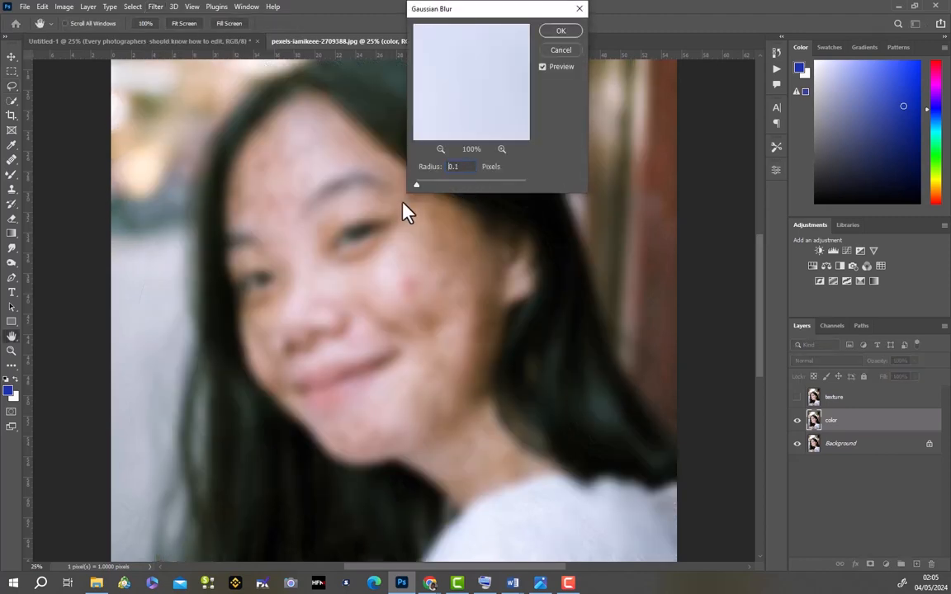
click(288, 161)
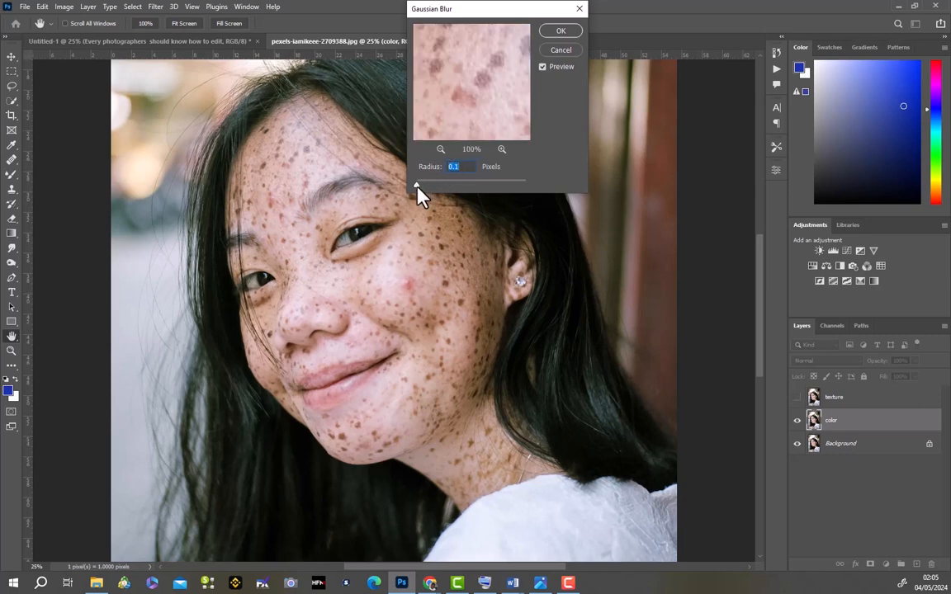
drag(417, 185, 458, 185)
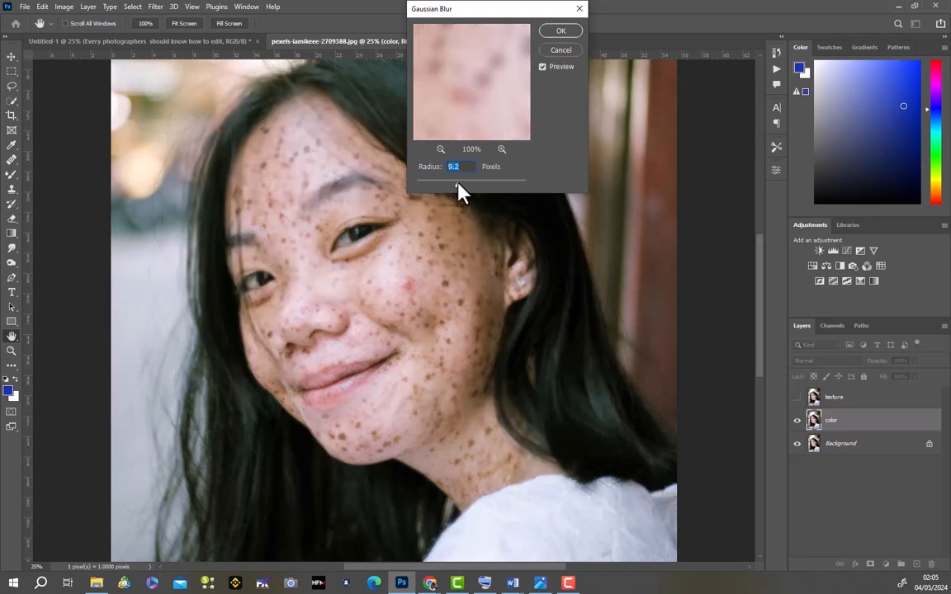
click(560, 33)
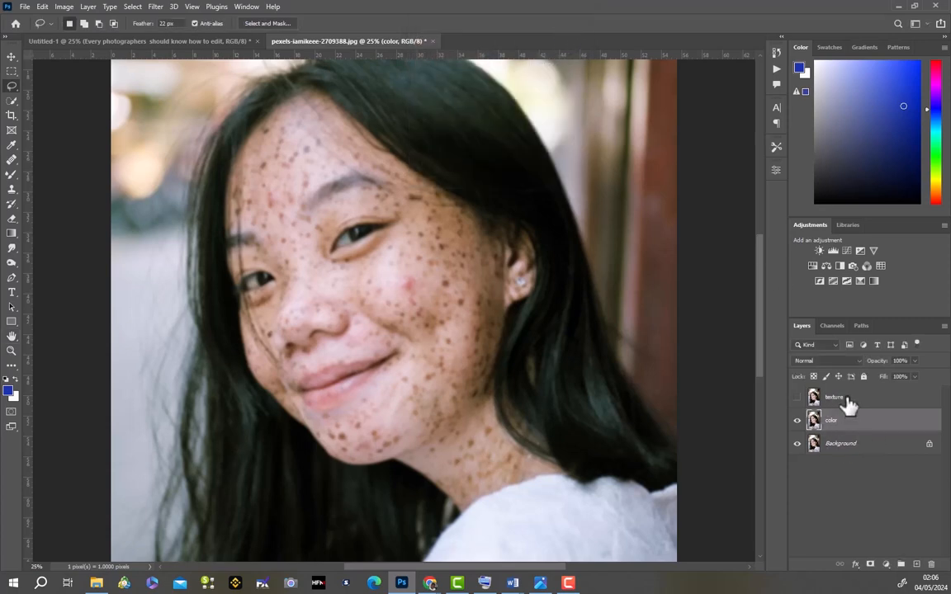
click(846, 397)
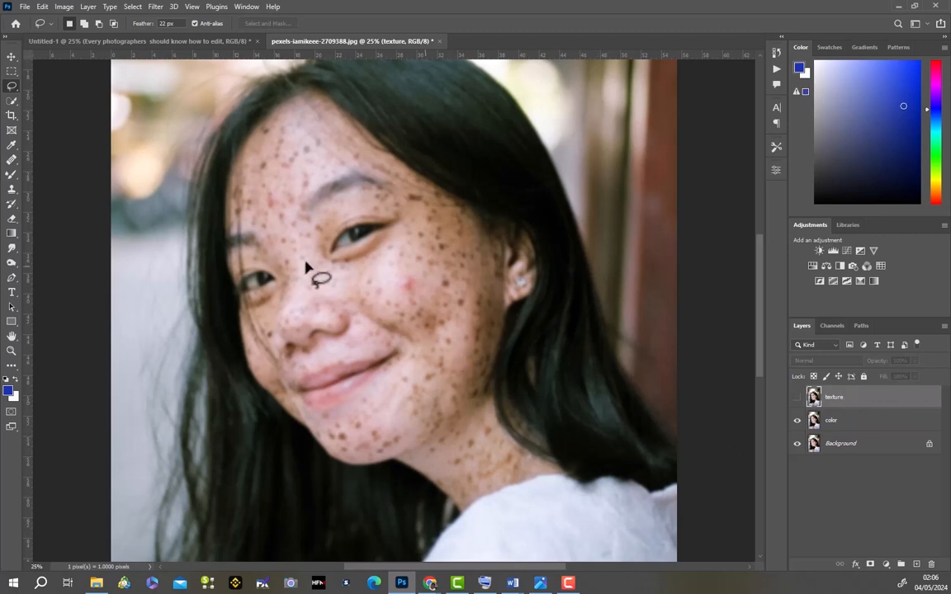
click(64, 7)
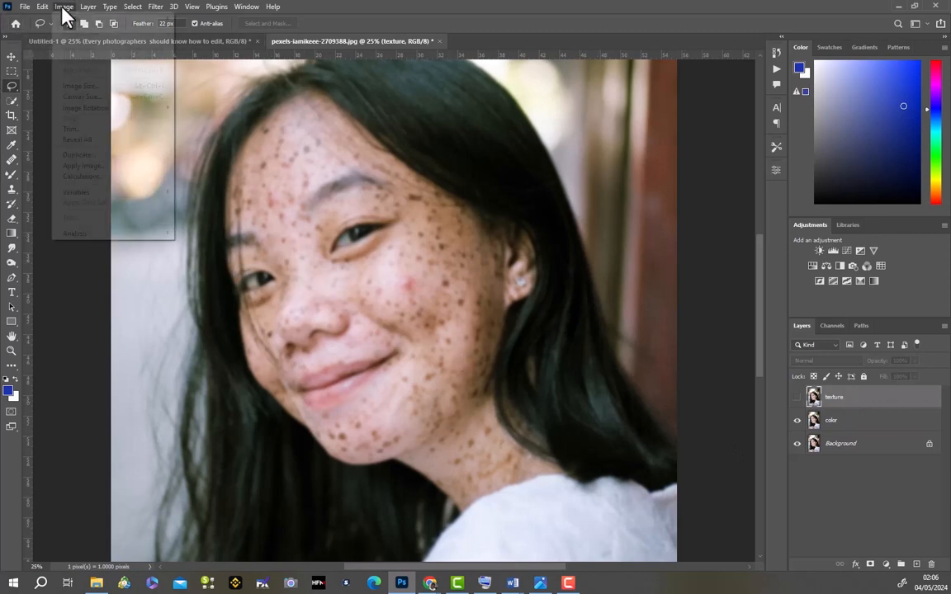
click(94, 167)
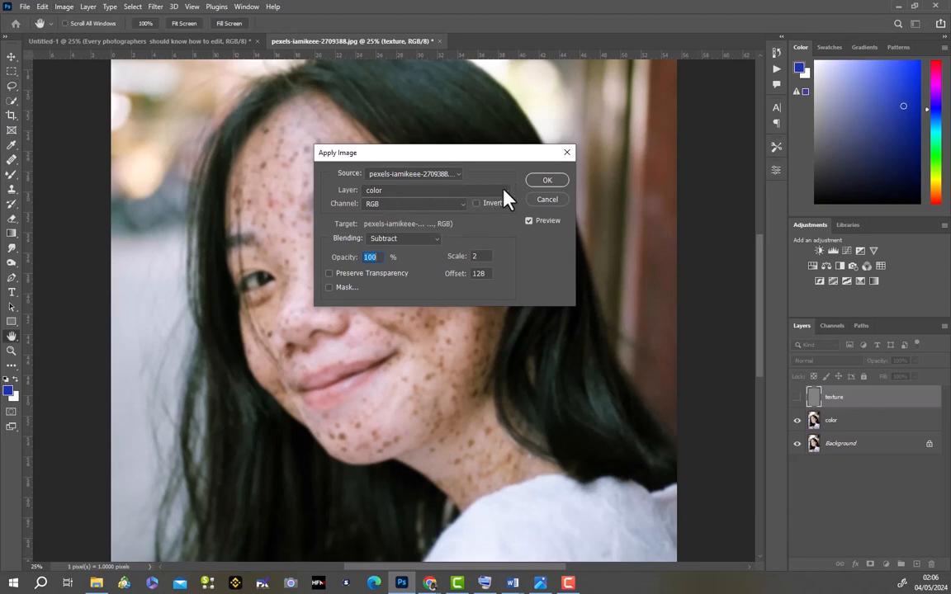
click(505, 190)
click(366, 229)
click(541, 181)
key(l)
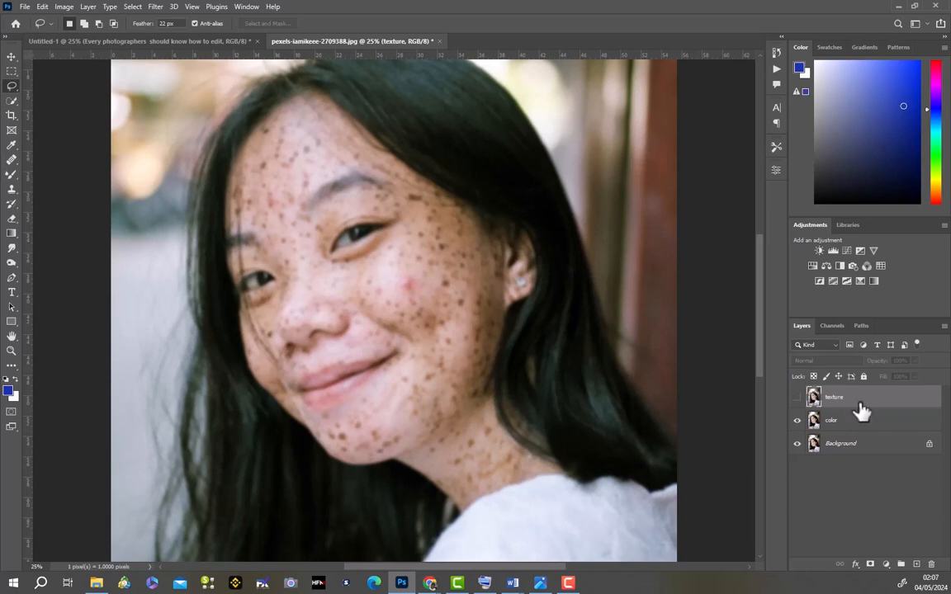
- Show the texture layer, apply the color layer to it with Apply Image (Subtract, scale 2, offset 128), and set its blend mode to Linear Light
click(797, 397)
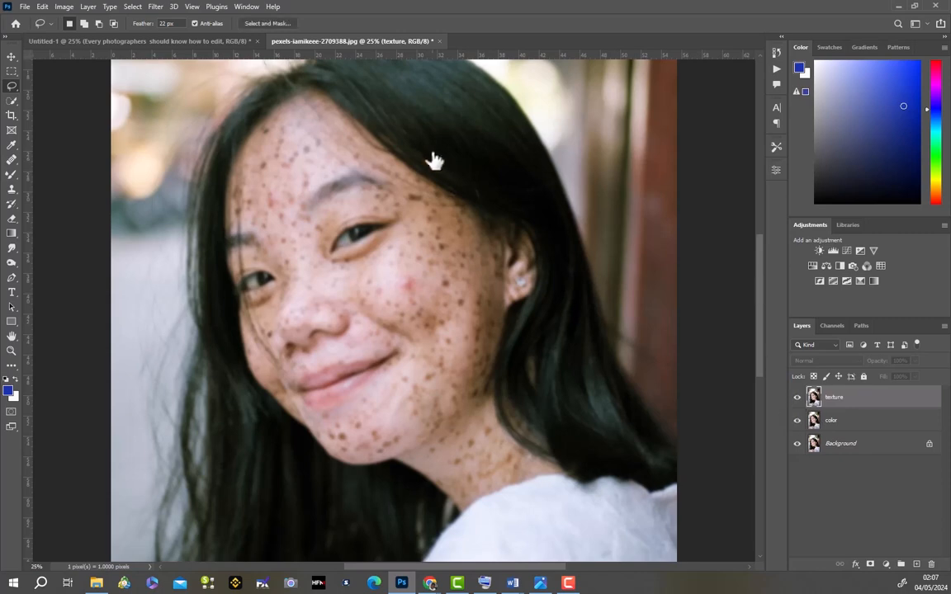
click(63, 9)
click(82, 166)
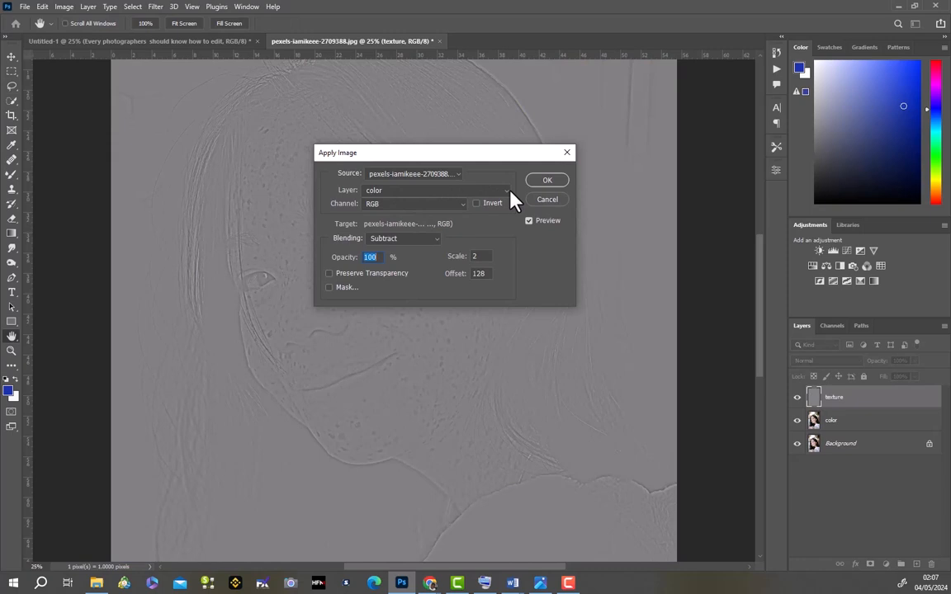
click(506, 191)
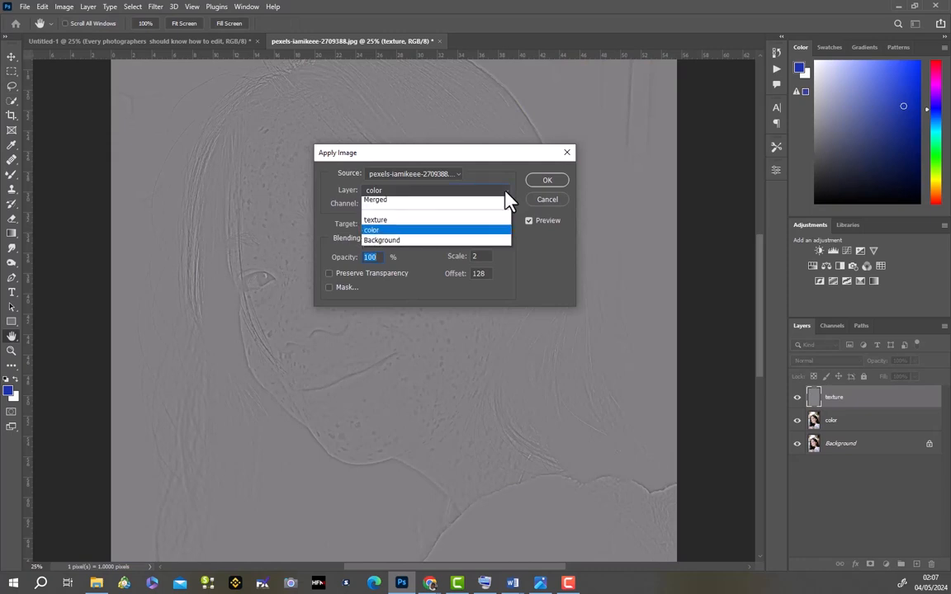
click(463, 232)
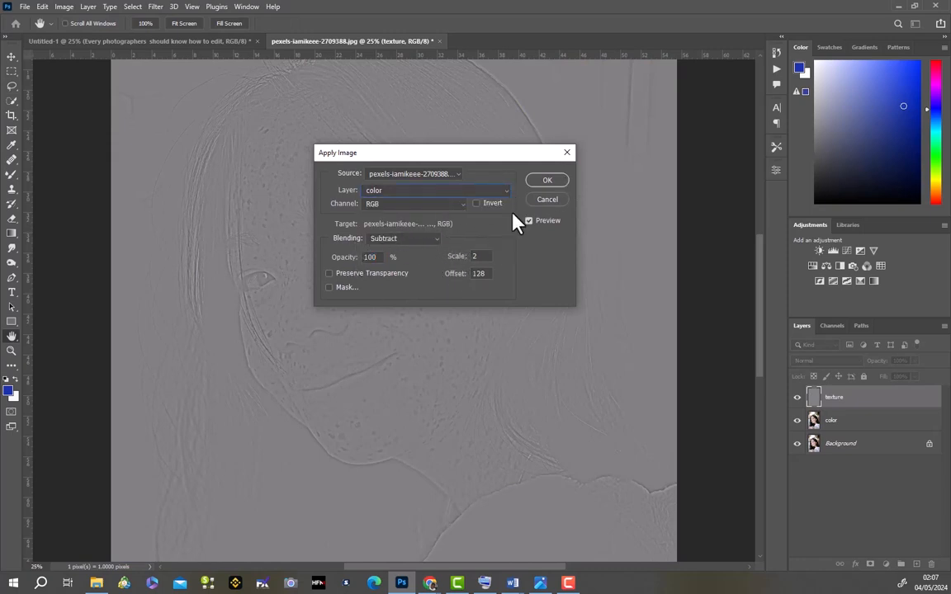
click(545, 183)
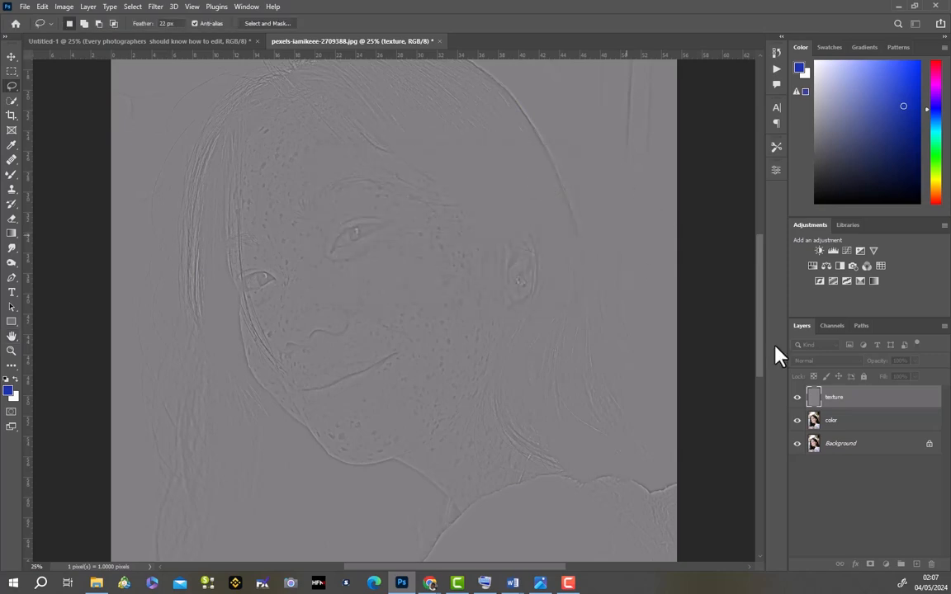
click(849, 361)
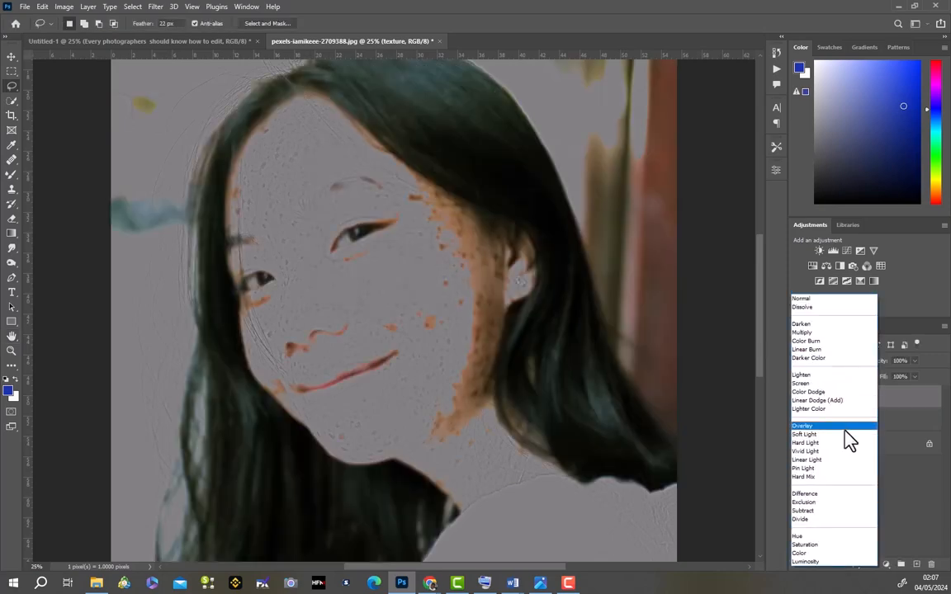
click(839, 459)
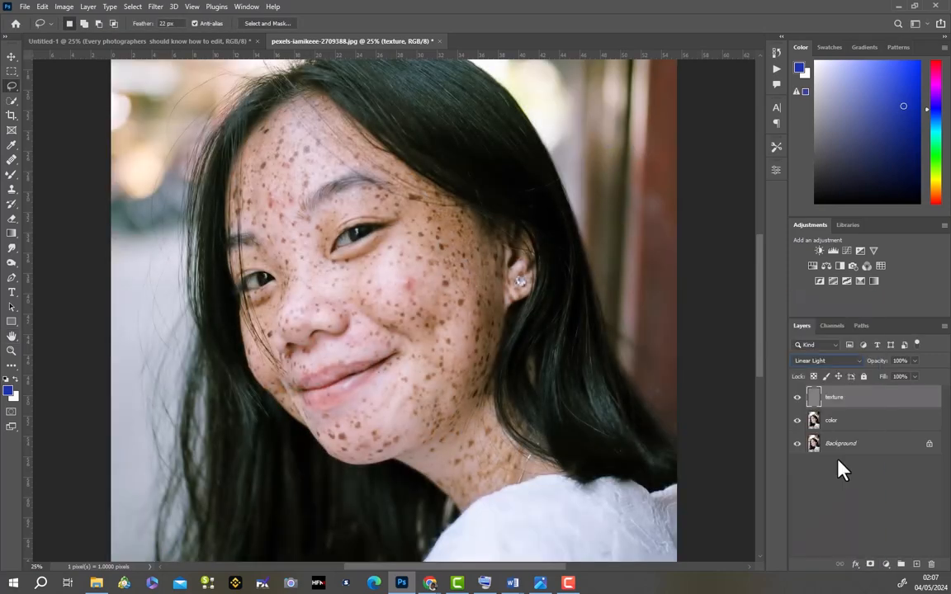
- Group the texture and color layers and name the group "Freq separation"
shift+click(885, 428)
drag(885, 428, 901, 565)
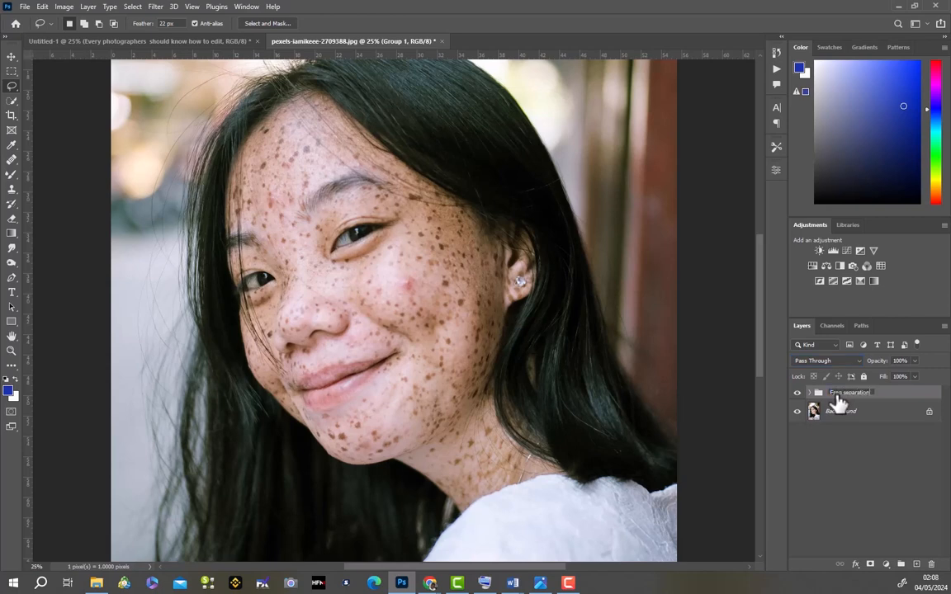
key(Return)
- Expand the Freq separation group, hide its texture layer, and activate the Mixer Brush Tool on the color layer
click(810, 394)
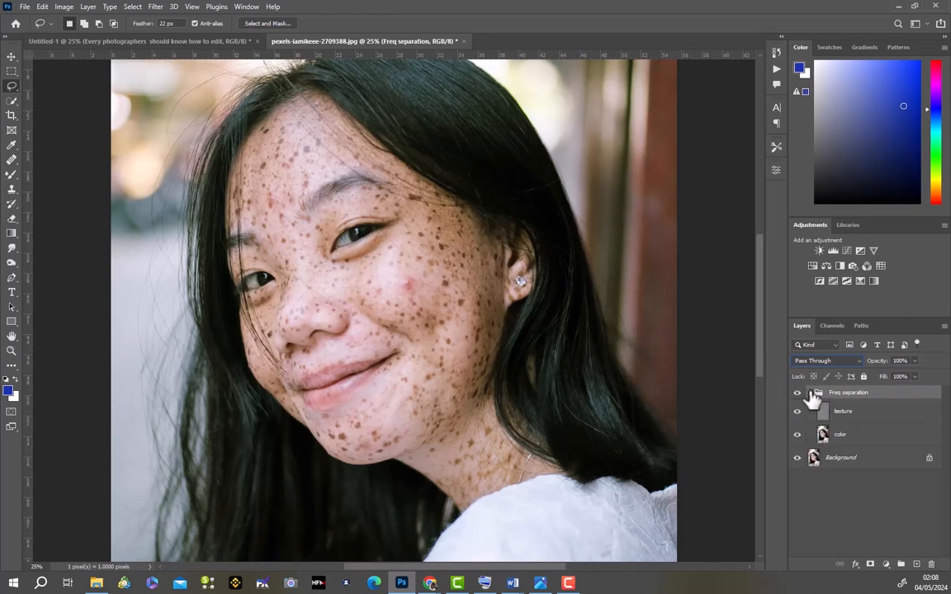
click(798, 411)
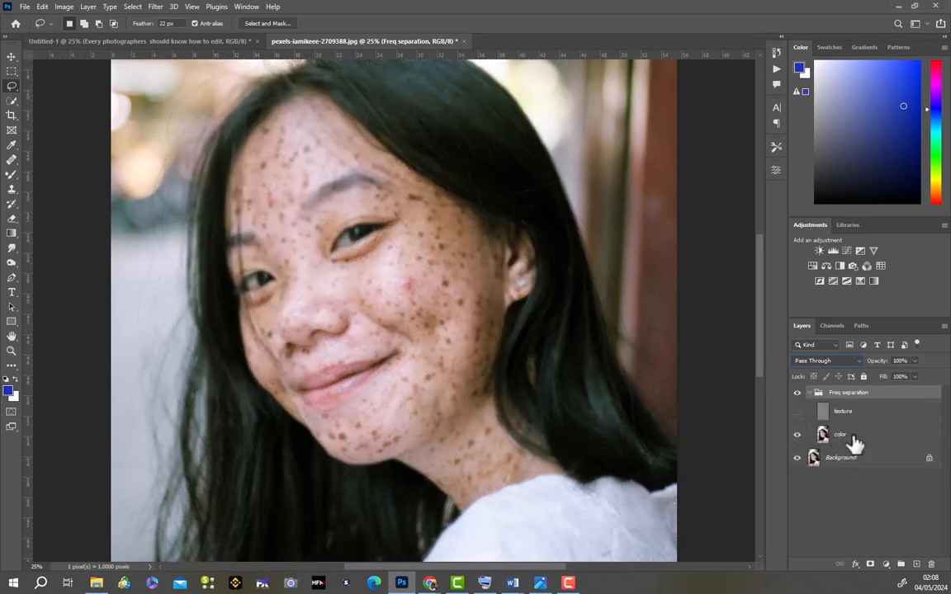
click(849, 437)
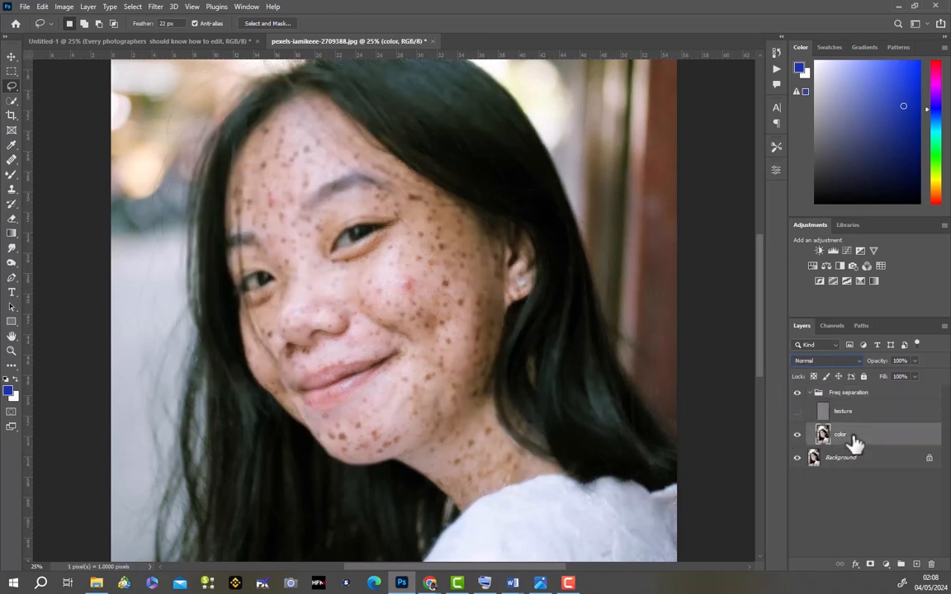
right_click(14, 176)
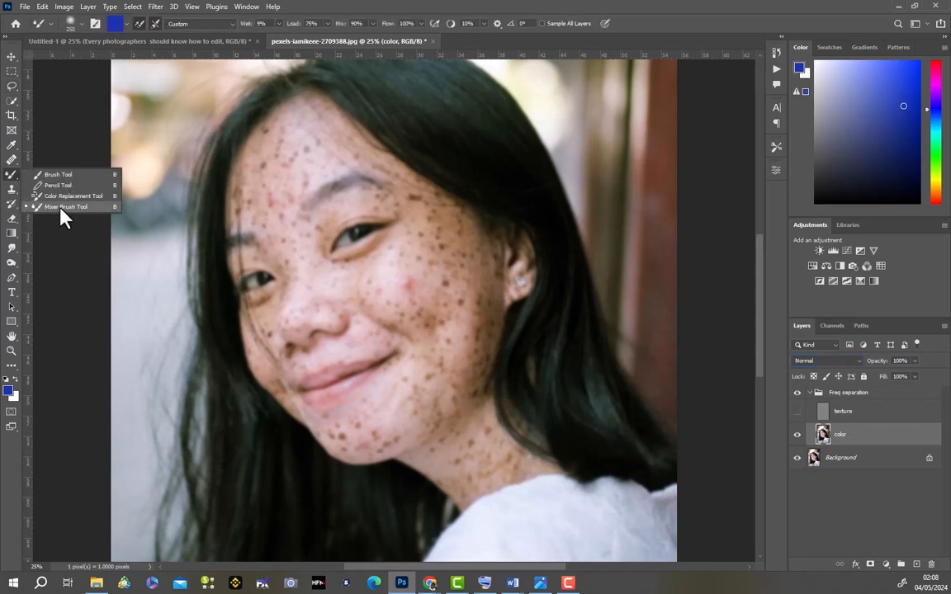
click(53, 185)
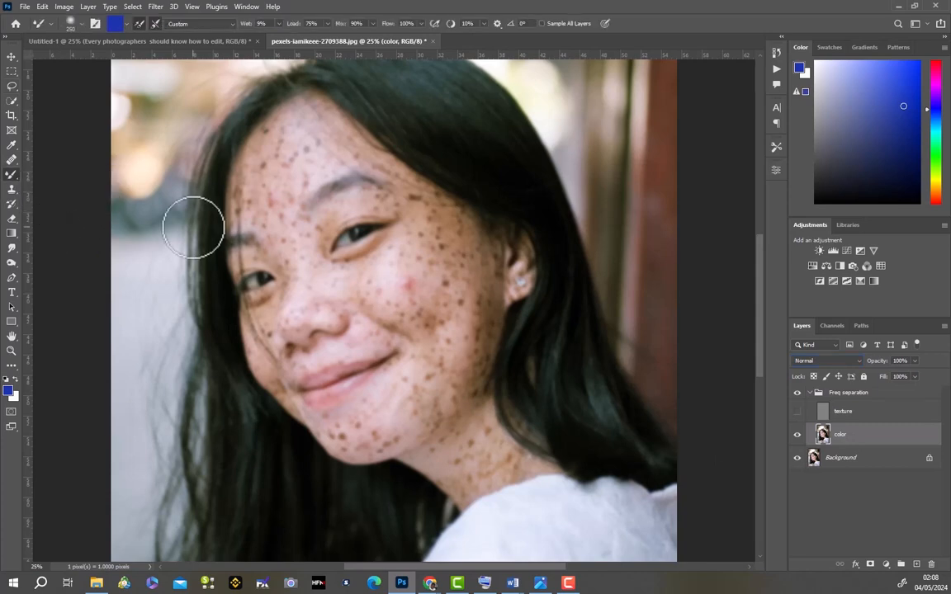
- Set the mixer brush size to 143 px and clean the loaded color from the brush
click(77, 23)
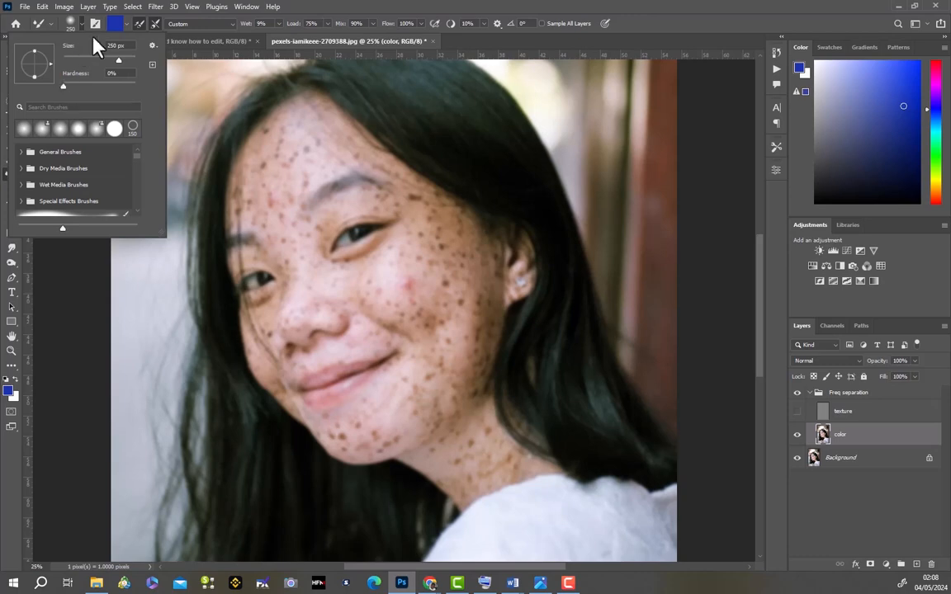
drag(120, 61, 106, 61)
click(126, 23)
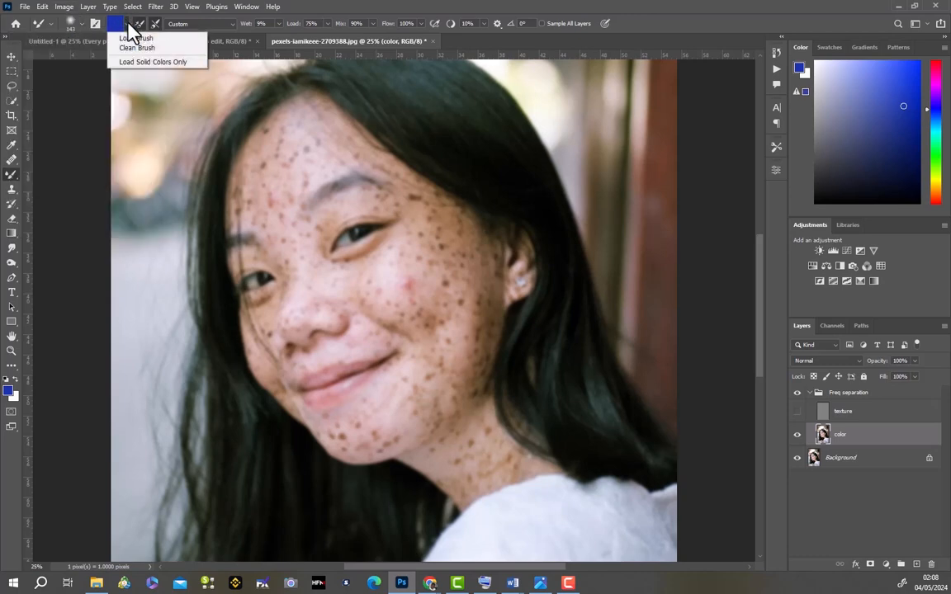
click(128, 46)
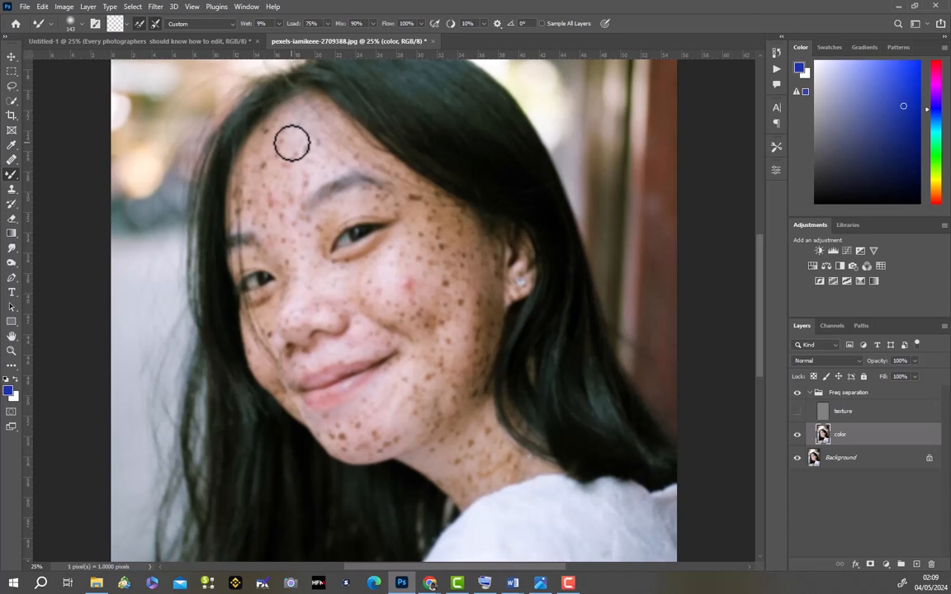
- Blend the freckles on the forehead, cheeks and chin of the color layer with the cleaned Mixer Brush, and show the texture layer again
mouse_move(287, 146)
mouse_down()
mouse_move(244, 154)
mouse_move(265, 147)
mouse_move(258, 218)
mouse_move(275, 189)
mouse_move(240, 139)
mouse_move(272, 183)
mouse_up()
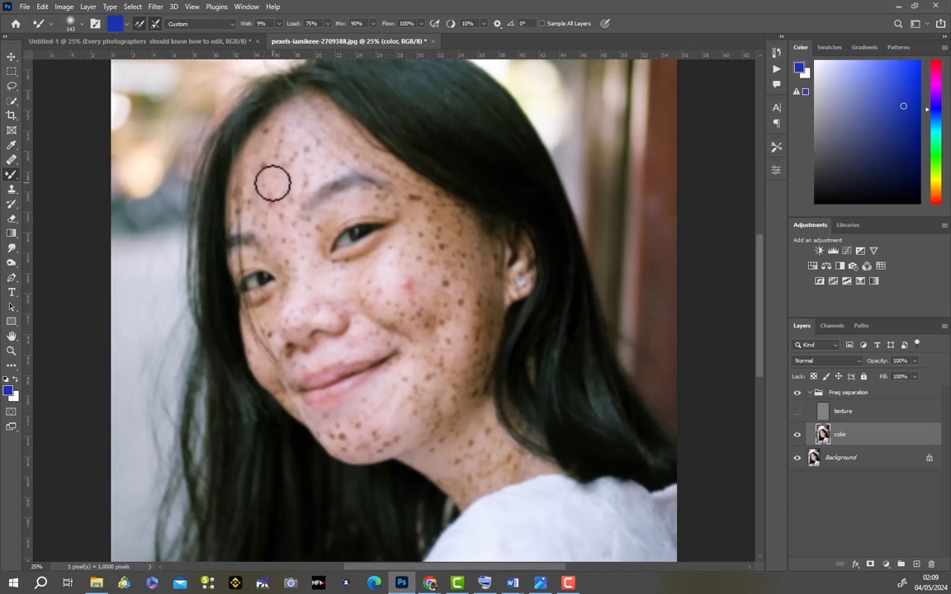
click(126, 24)
click(123, 45)
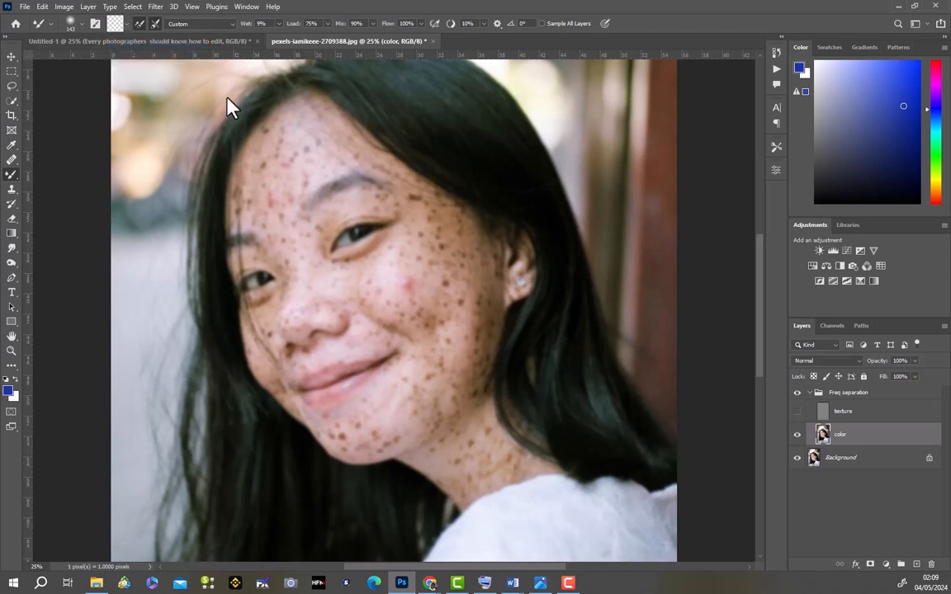
mouse_move(270, 135)
mouse_down()
mouse_move(265, 207)
mouse_move(290, 146)
mouse_move(284, 196)
mouse_move(296, 174)
mouse_move(287, 132)
mouse_move(289, 173)
mouse_move(302, 160)
mouse_move(282, 157)
mouse_move(253, 202)
mouse_move(244, 171)
mouse_move(251, 217)
mouse_move(286, 157)
mouse_move(272, 205)
mouse_move(291, 197)
mouse_move(288, 210)
mouse_move(314, 158)
mouse_move(299, 189)
mouse_move(324, 167)
mouse_move(273, 202)
mouse_move(315, 171)
mouse_move(287, 176)
mouse_move(300, 135)
mouse_move(282, 139)
mouse_move(284, 123)
mouse_move(272, 128)
mouse_move(281, 157)
mouse_move(282, 147)
mouse_move(242, 182)
mouse_move(264, 154)
mouse_move(281, 157)
mouse_move(234, 204)
mouse_move(262, 201)
mouse_move(245, 215)
mouse_move(284, 194)
mouse_move(243, 217)
mouse_move(286, 198)
mouse_move(270, 213)
mouse_move(314, 172)
mouse_move(298, 199)
mouse_move(330, 158)
mouse_move(299, 183)
mouse_move(310, 160)
mouse_move(288, 170)
mouse_move(333, 135)
mouse_move(309, 118)
mouse_move(352, 143)
mouse_move(306, 101)
mouse_move(350, 145)
mouse_move(276, 227)
mouse_move(293, 272)
mouse_move(293, 246)
mouse_move(328, 212)
mouse_move(393, 197)
mouse_move(356, 204)
mouse_move(314, 261)
mouse_move(302, 225)
mouse_move(291, 246)
mouse_move(336, 274)
mouse_move(410, 236)
mouse_move(346, 295)
mouse_move(414, 317)
mouse_move(378, 286)
mouse_move(419, 280)
mouse_move(398, 285)
mouse_move(426, 256)
mouse_move(438, 265)
mouse_move(429, 300)
mouse_move(378, 337)
mouse_move(435, 327)
mouse_move(426, 354)
mouse_move(446, 256)
mouse_move(457, 286)
mouse_move(437, 229)
mouse_move(487, 278)
mouse_move(473, 339)
mouse_move(486, 308)
mouse_move(466, 232)
mouse_move(446, 248)
mouse_move(436, 300)
mouse_move(442, 354)
mouse_move(453, 333)
mouse_move(471, 358)
mouse_move(425, 418)
mouse_move(339, 439)
mouse_move(393, 434)
mouse_move(333, 425)
mouse_move(393, 408)
mouse_move(350, 448)
mouse_move(410, 410)
mouse_move(324, 403)
mouse_move(277, 389)
mouse_move(283, 393)
mouse_move(269, 340)
mouse_up()
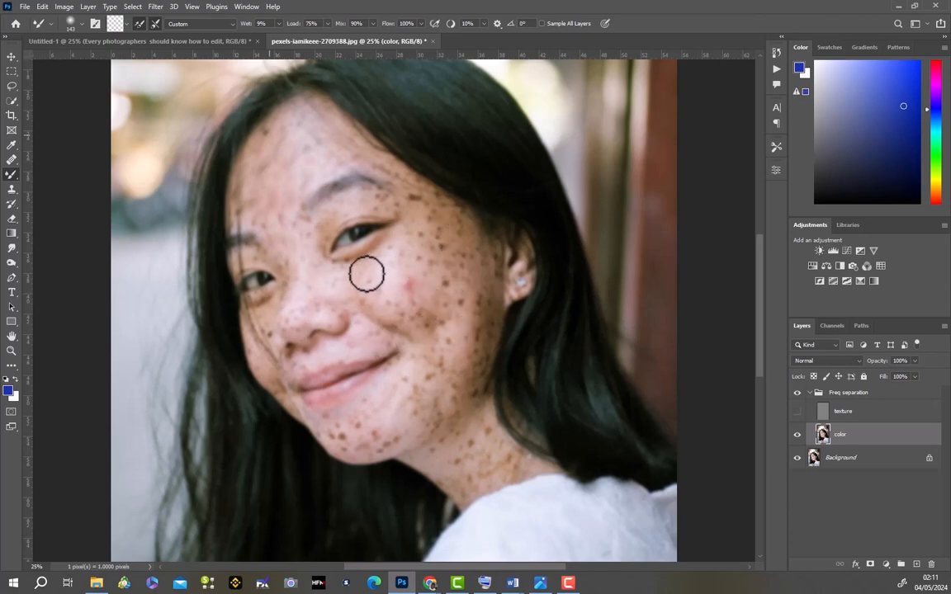
mouse_move(258, 199)
mouse_down()
mouse_move(298, 170)
mouse_move(246, 181)
mouse_move(320, 141)
mouse_move(363, 152)
mouse_move(429, 214)
mouse_move(417, 186)
mouse_move(448, 246)
mouse_move(421, 208)
mouse_move(464, 252)
mouse_move(456, 226)
mouse_move(483, 264)
mouse_move(466, 254)
mouse_move(472, 303)
mouse_move(463, 237)
mouse_move(461, 309)
mouse_move(431, 201)
mouse_move(440, 291)
mouse_move(425, 243)
mouse_move(435, 284)
mouse_move(415, 269)
mouse_move(439, 267)
mouse_move(434, 302)
mouse_move(414, 286)
mouse_move(437, 280)
mouse_move(467, 310)
mouse_move(475, 306)
mouse_move(469, 359)
mouse_move(484, 323)
mouse_move(466, 375)
mouse_move(429, 312)
mouse_move(448, 333)
mouse_move(404, 320)
mouse_move(428, 324)
mouse_move(407, 296)
mouse_move(408, 278)
mouse_move(374, 292)
mouse_move(400, 332)
mouse_move(432, 338)
mouse_move(451, 388)
mouse_move(464, 392)
mouse_move(442, 467)
mouse_move(476, 490)
mouse_move(449, 477)
mouse_move(462, 469)
mouse_move(447, 449)
mouse_move(460, 431)
mouse_move(491, 446)
mouse_move(493, 425)
mouse_move(516, 460)
mouse_move(488, 479)
mouse_up()
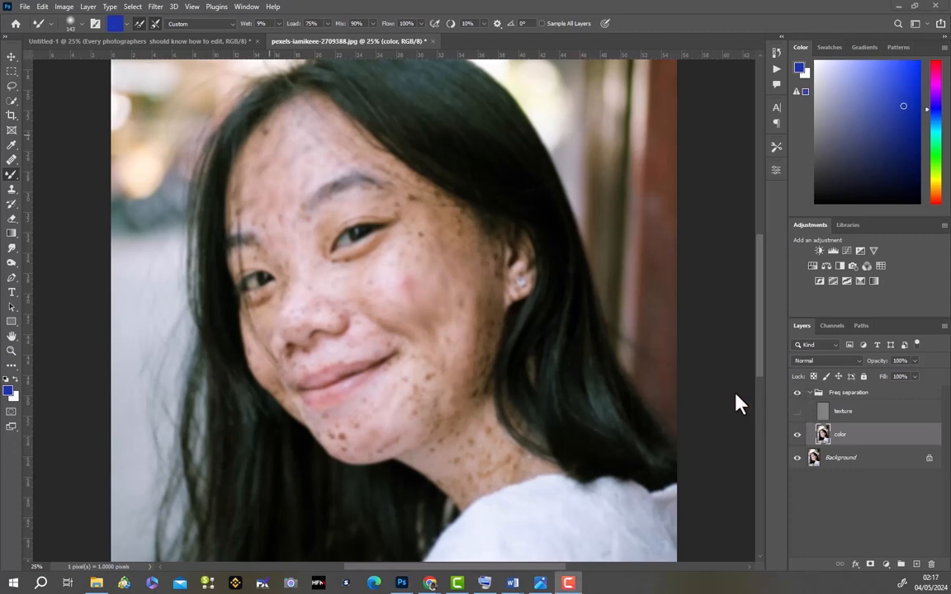
click(797, 412)
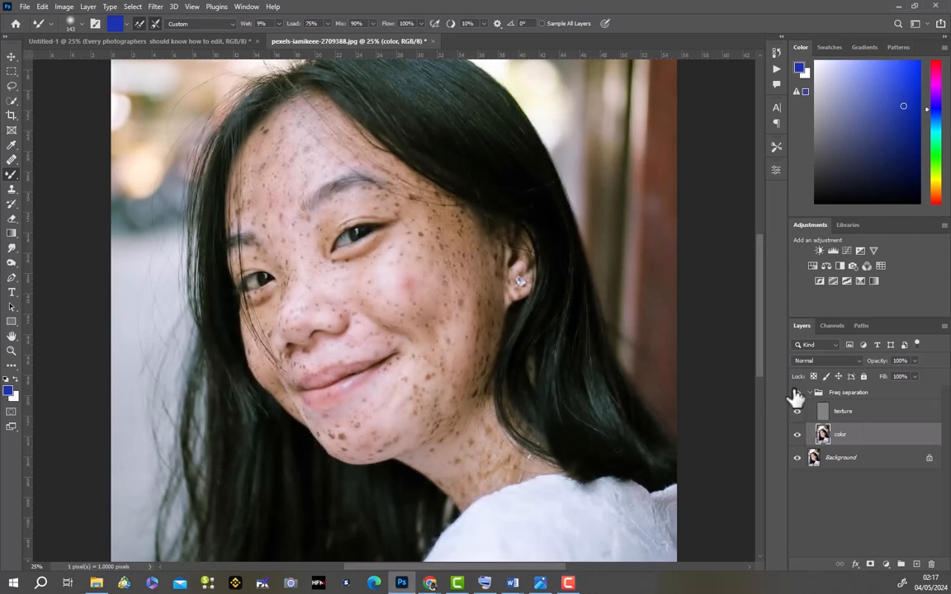
- Hide the texture layer, blend the remaining temple, cheek and chin freckles on the color layer with the cleaned Mixer Brush, and show the texture again
click(798, 410)
click(797, 412)
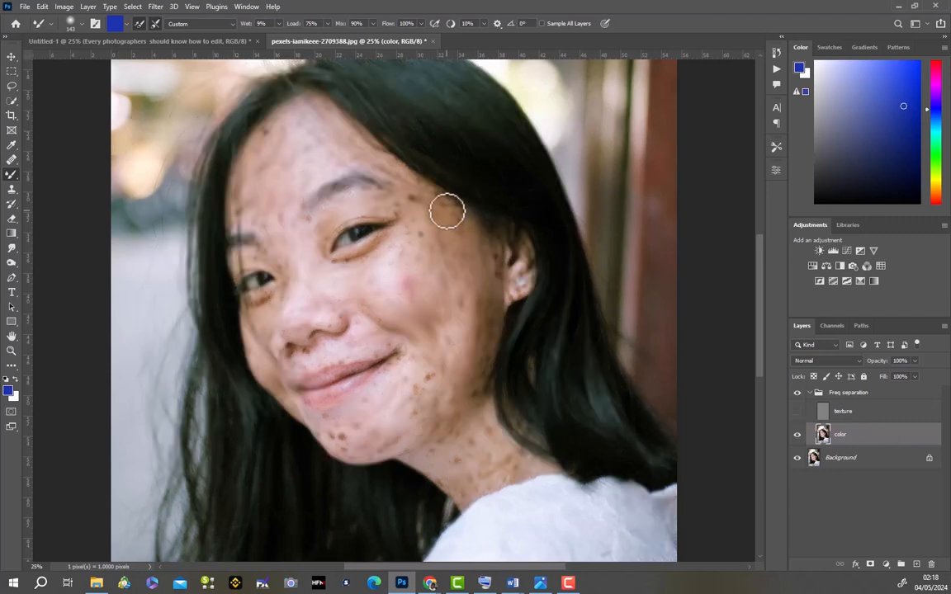
click(125, 23)
click(116, 42)
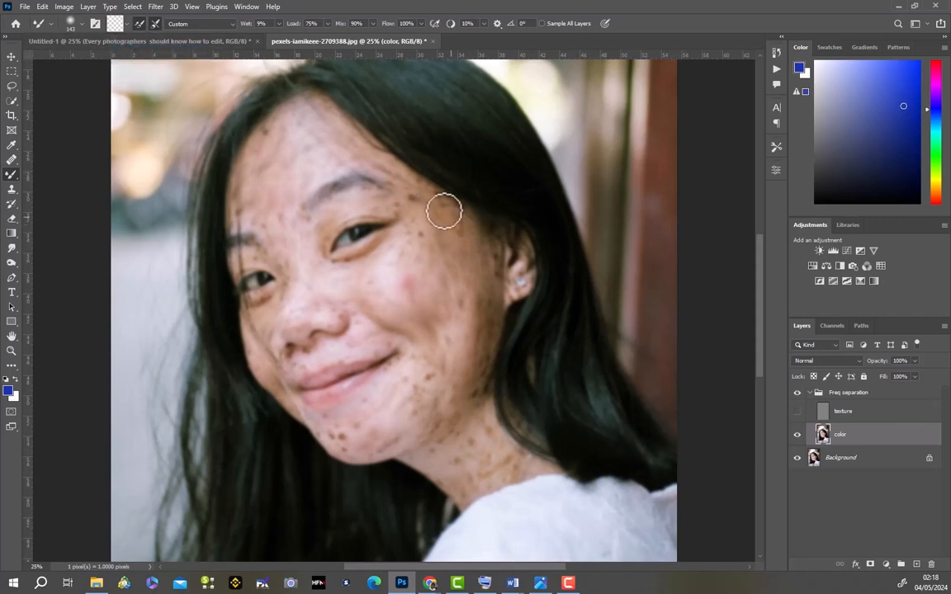
mouse_move(448, 209)
mouse_down()
mouse_move(477, 255)
mouse_move(497, 265)
mouse_move(492, 314)
mouse_move(480, 318)
mouse_move(487, 353)
mouse_move(492, 320)
mouse_move(478, 400)
mouse_move(473, 390)
mouse_move(464, 418)
mouse_move(477, 379)
mouse_move(475, 317)
mouse_move(425, 255)
mouse_move(409, 263)
mouse_move(416, 241)
mouse_move(407, 233)
mouse_move(402, 258)
mouse_move(334, 296)
mouse_move(393, 331)
mouse_move(430, 396)
mouse_move(430, 384)
mouse_move(399, 432)
mouse_move(348, 438)
mouse_up()
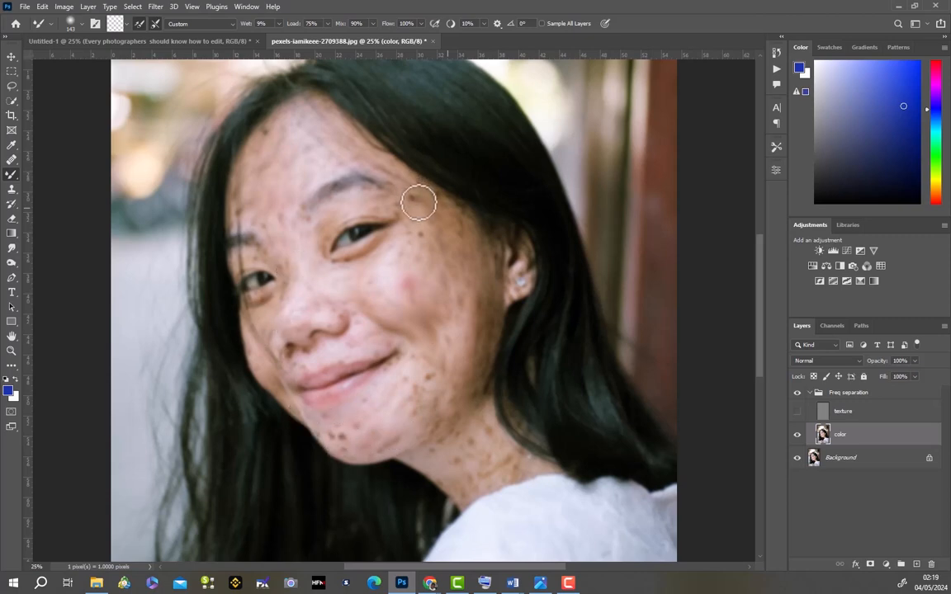
mouse_move(420, 204)
mouse_down()
mouse_move(398, 189)
mouse_move(413, 210)
mouse_move(356, 201)
mouse_move(318, 213)
mouse_move(298, 241)
mouse_move(290, 221)
mouse_move(279, 230)
mouse_move(291, 188)
mouse_move(312, 177)
mouse_move(293, 188)
mouse_move(301, 158)
mouse_move(255, 183)
mouse_move(279, 159)
mouse_move(274, 131)
mouse_move(251, 154)
mouse_move(233, 214)
mouse_move(248, 201)
mouse_move(275, 235)
mouse_move(268, 217)
mouse_move(259, 244)
mouse_move(266, 258)
mouse_move(245, 260)
mouse_move(293, 271)
mouse_move(260, 339)
mouse_move(393, 275)
mouse_move(431, 294)
mouse_move(371, 352)
mouse_move(419, 389)
mouse_move(446, 322)
mouse_move(457, 348)
mouse_move(460, 281)
mouse_move(471, 338)
mouse_move(449, 360)
mouse_up()
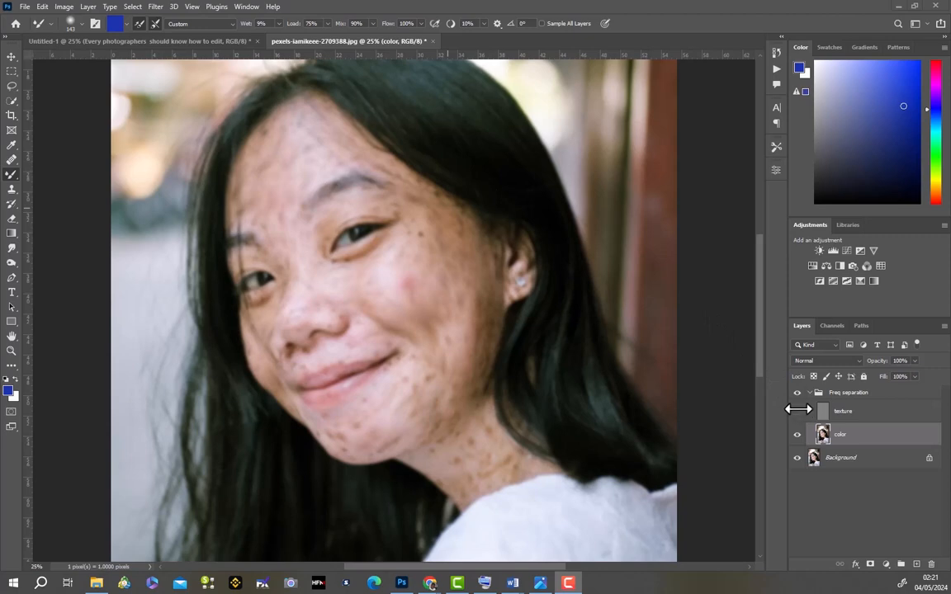
click(796, 414)
click(797, 413)
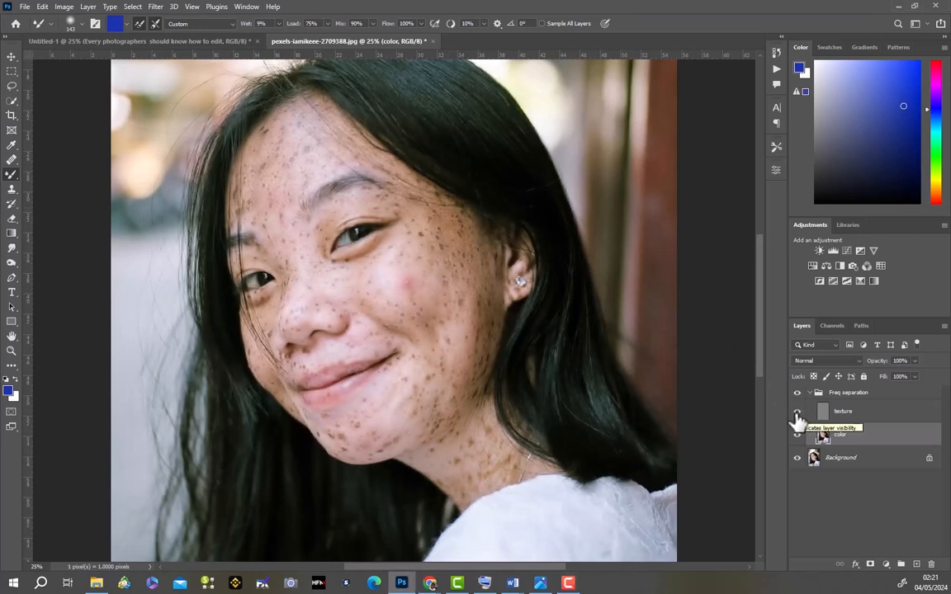
- Select the forehead skin above the eyebrows with the Lasso on the color layer and apply a Gaussian Blur with a 27.7 px radius
click(12, 85)
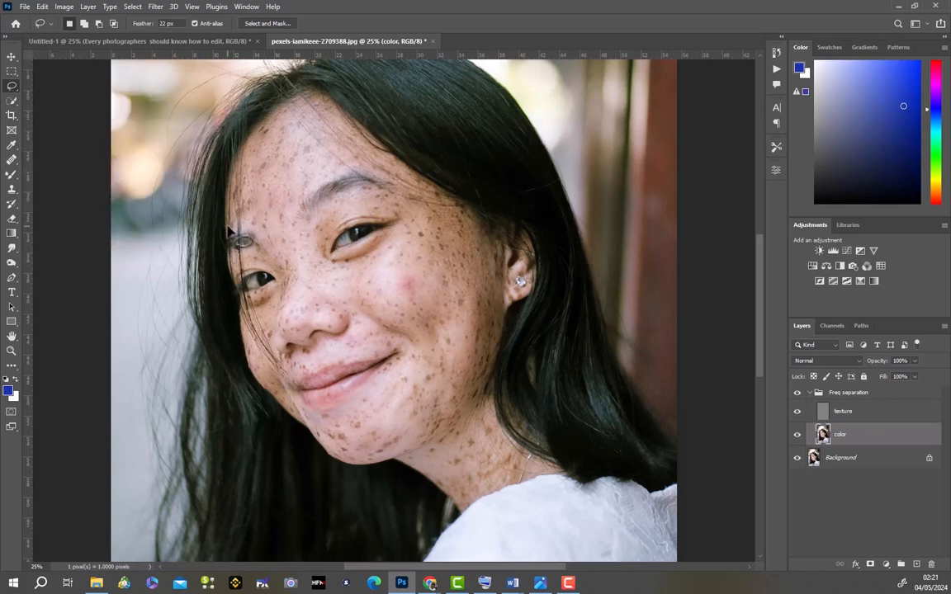
mouse_move(230, 232)
mouse_down()
mouse_move(255, 142)
mouse_move(278, 120)
mouse_move(312, 106)
mouse_move(339, 131)
mouse_up()
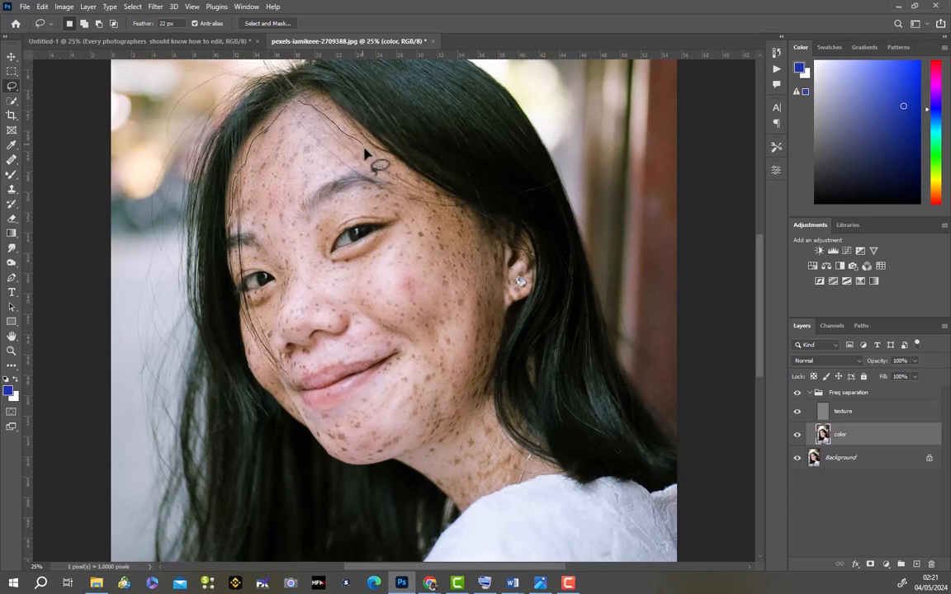
drag(347, 175, 234, 228)
click(155, 6)
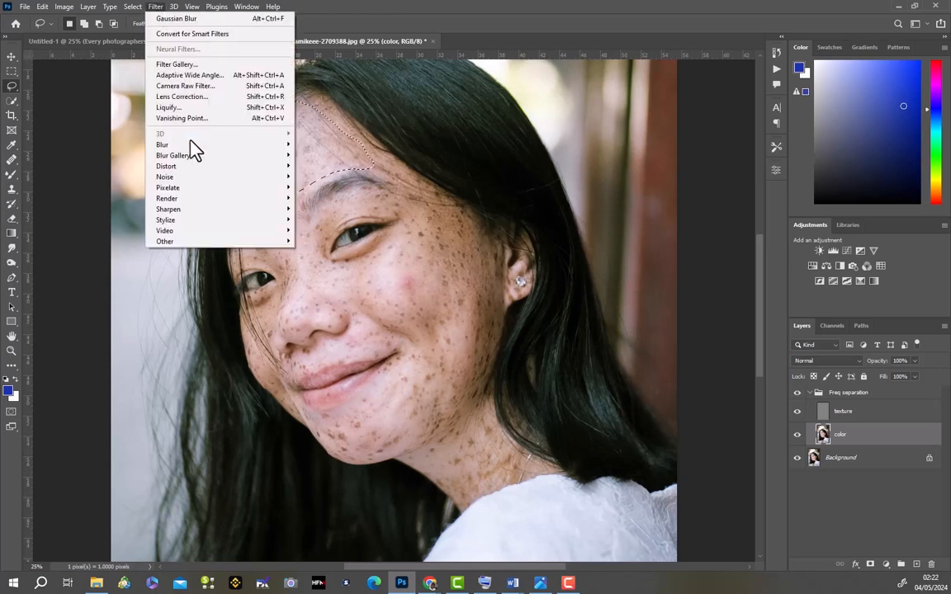
mouse_move(275, 147)
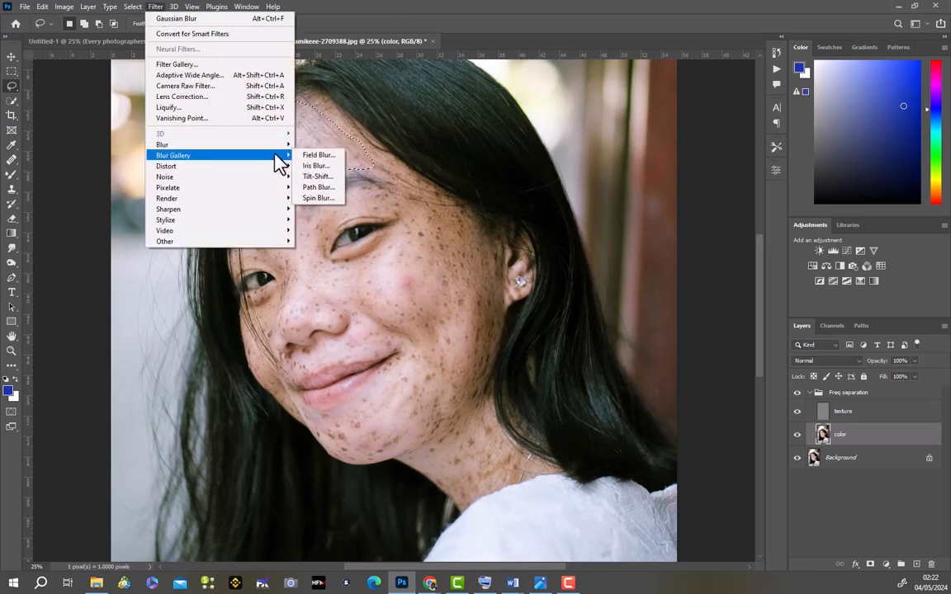
click(335, 187)
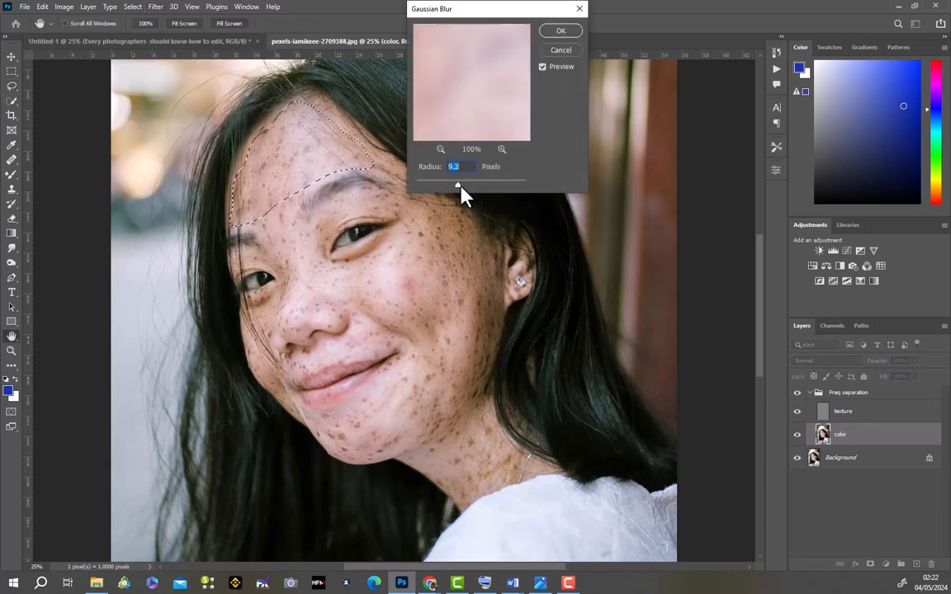
drag(457, 184, 467, 185)
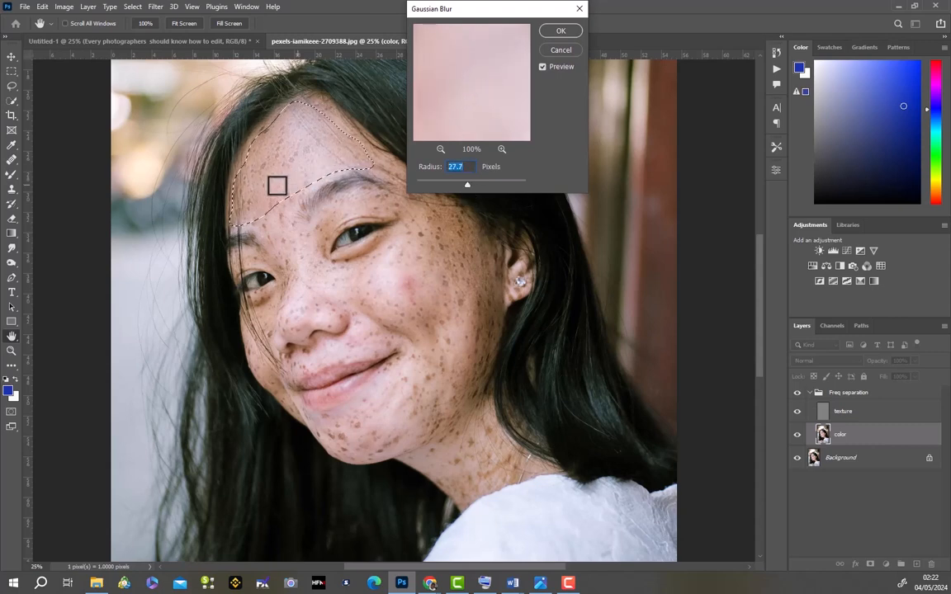
click(562, 32)
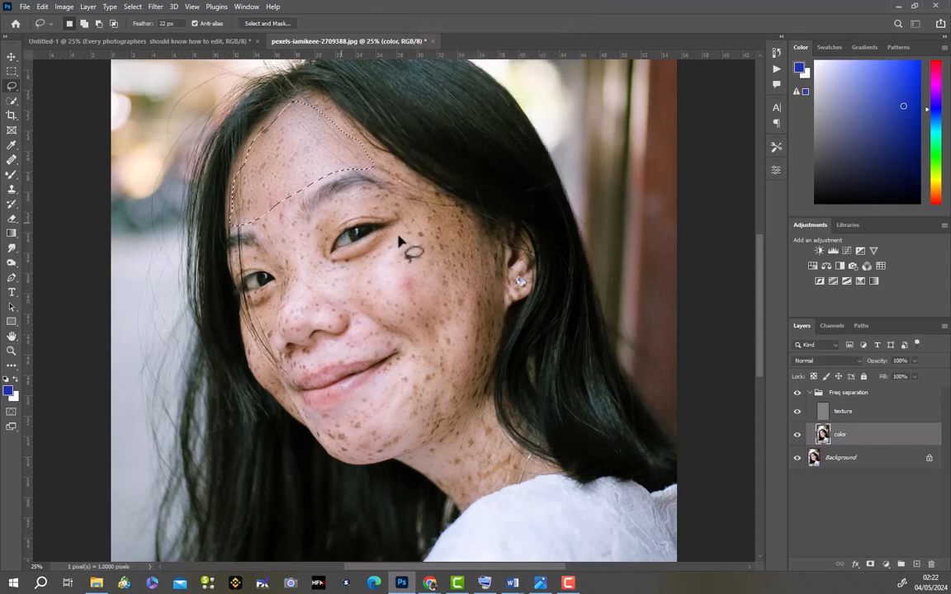
- Lasso the temple and near cheek between the eye and ear and reapply the Gaussian Blur to that area
mouse_move(340, 266)
mouse_down()
mouse_move(398, 252)
mouse_move(420, 223)
mouse_up()
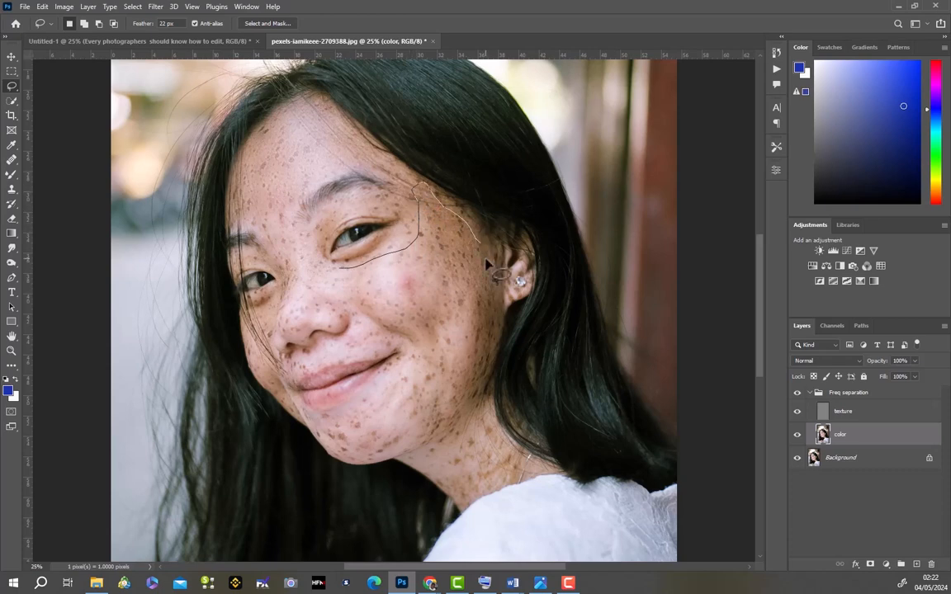
mouse_move(487, 263)
mouse_down()
mouse_move(497, 324)
mouse_move(472, 385)
mouse_up()
drag(430, 359, 410, 334)
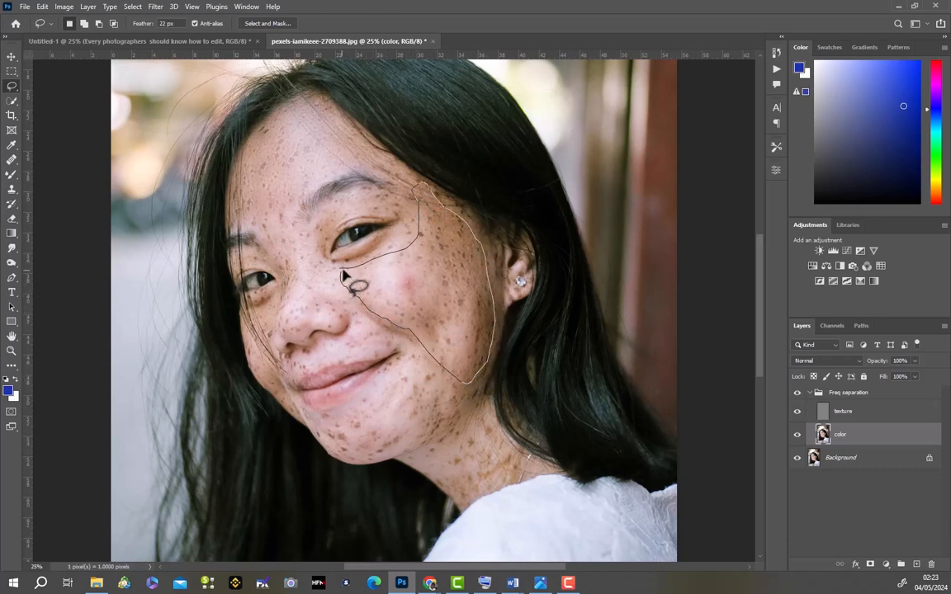
drag(347, 275, 345, 274)
right_click(450, 295)
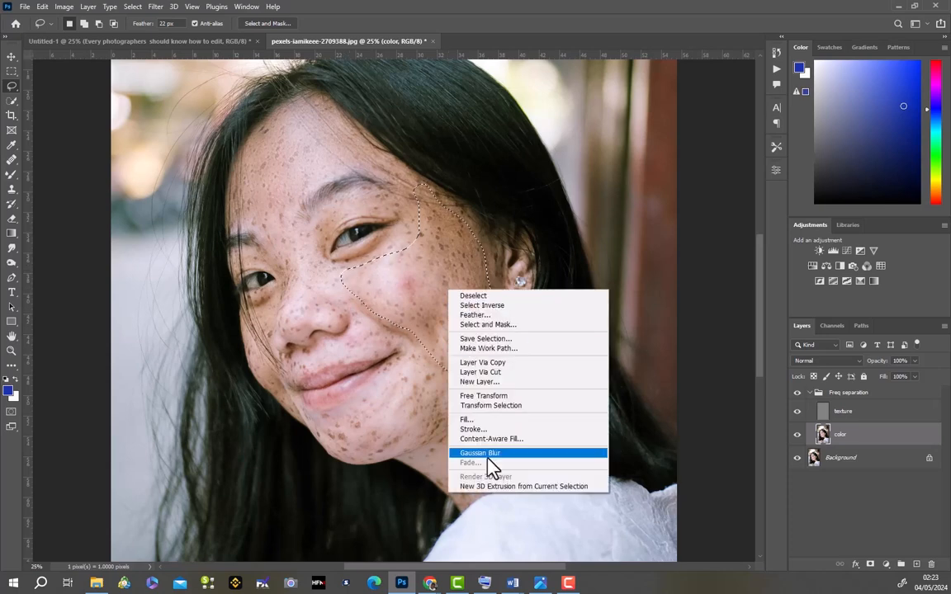
click(492, 469)
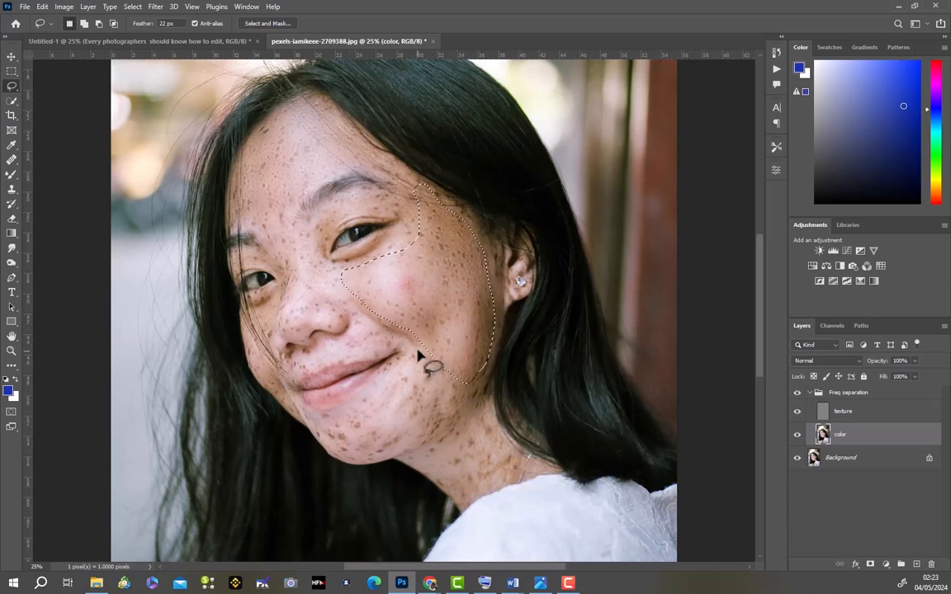
- Deselect the cheek, lasso the chin and jaw below the lips, and reapply the Gaussian Blur there
key(ctrl+d)
drag(399, 451, 355, 458)
mouse_move(313, 423)
mouse_down()
mouse_move(365, 413)
mouse_move(417, 355)
mouse_move(422, 361)
mouse_up()
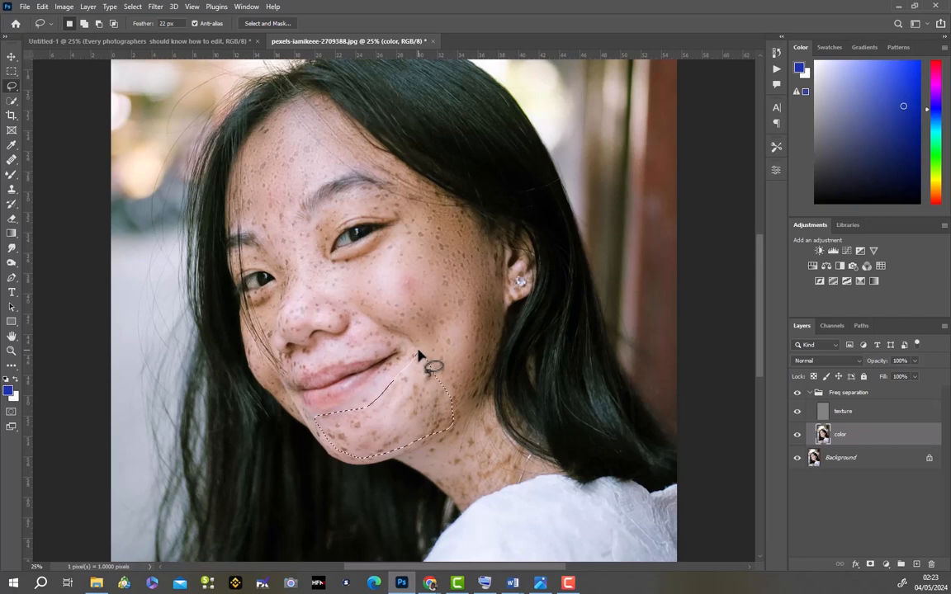
right_click(403, 413)
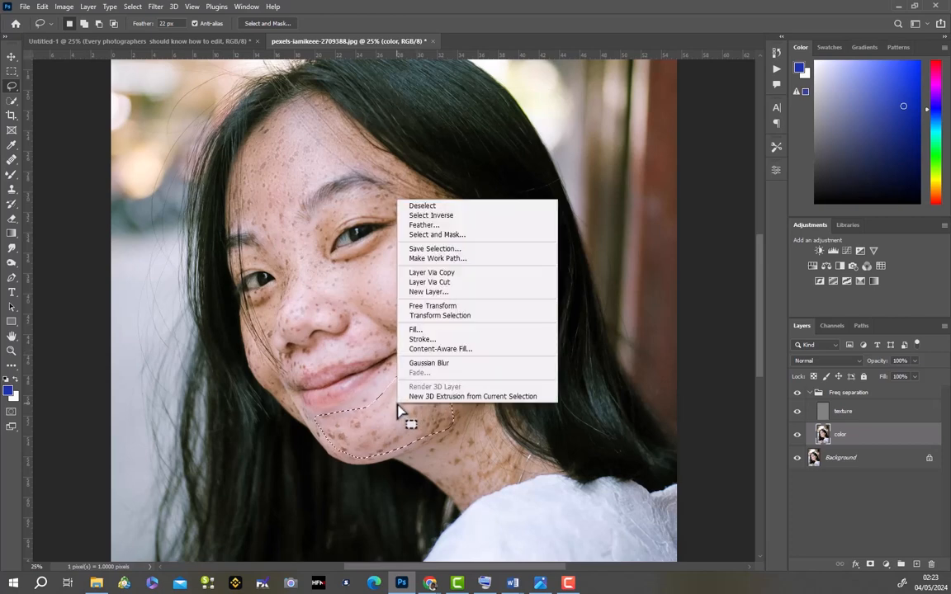
click(447, 366)
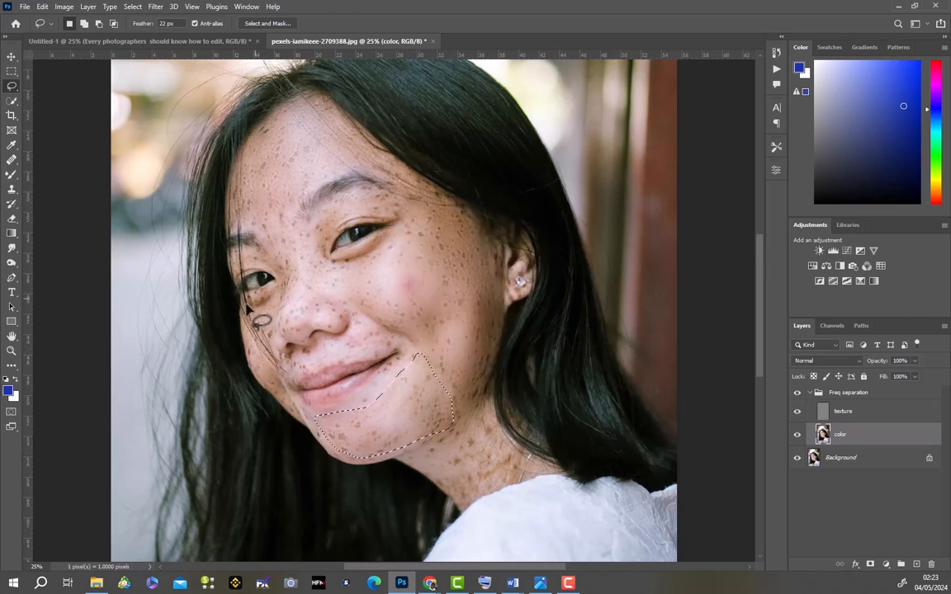
- Lasso the far cheek from under the eye down past the mouth corner and reapply the Gaussian Blur
mouse_move(245, 308)
mouse_down()
mouse_move(289, 291)
mouse_move(275, 334)
mouse_up()
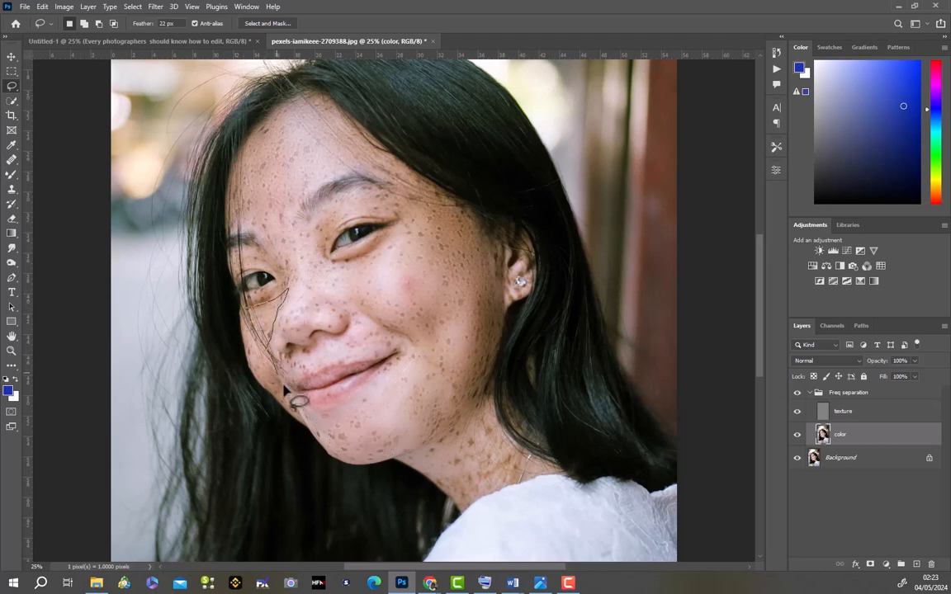
drag(291, 414, 248, 340)
right_click(264, 317)
click(291, 483)
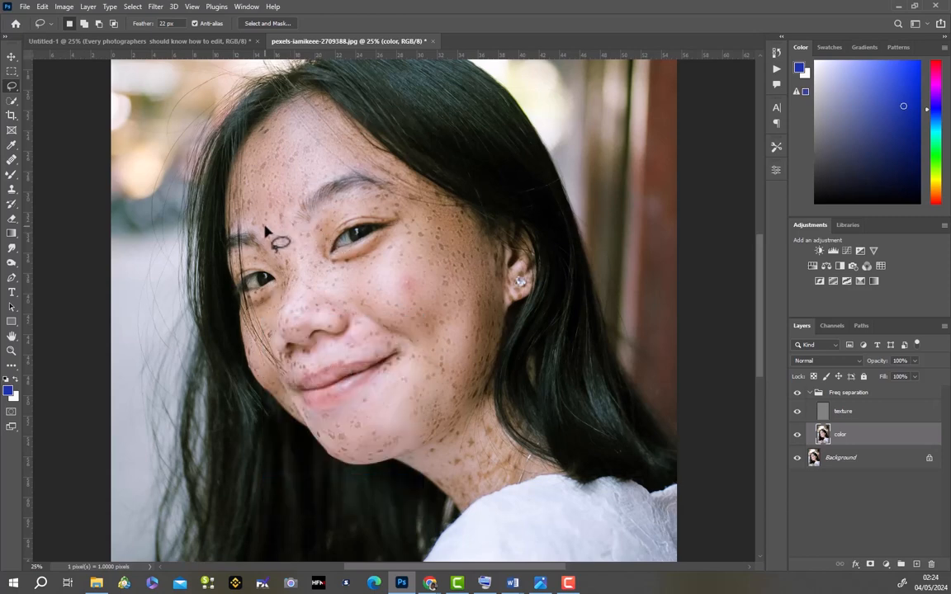
- Lasso the skin between the eyebrows and along the nose bridge and reapply the Gaussian Blur
mouse_move(265, 228)
mouse_down()
mouse_move(291, 217)
mouse_move(310, 243)
mouse_move(315, 300)
mouse_move(302, 316)
mouse_move(285, 308)
mouse_move(267, 231)
mouse_up()
right_click(285, 241)
click(344, 404)
- Lasso the upper eyelid between the near eye and its eyebrow and reapply the Gaussian Blur
scroll(342, 403, right, 1)
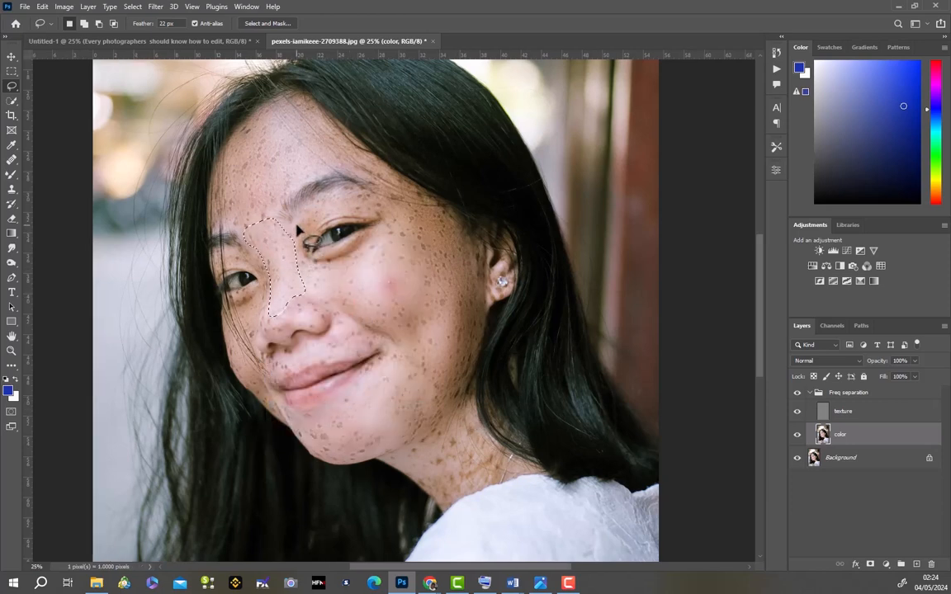
drag(313, 212, 355, 199)
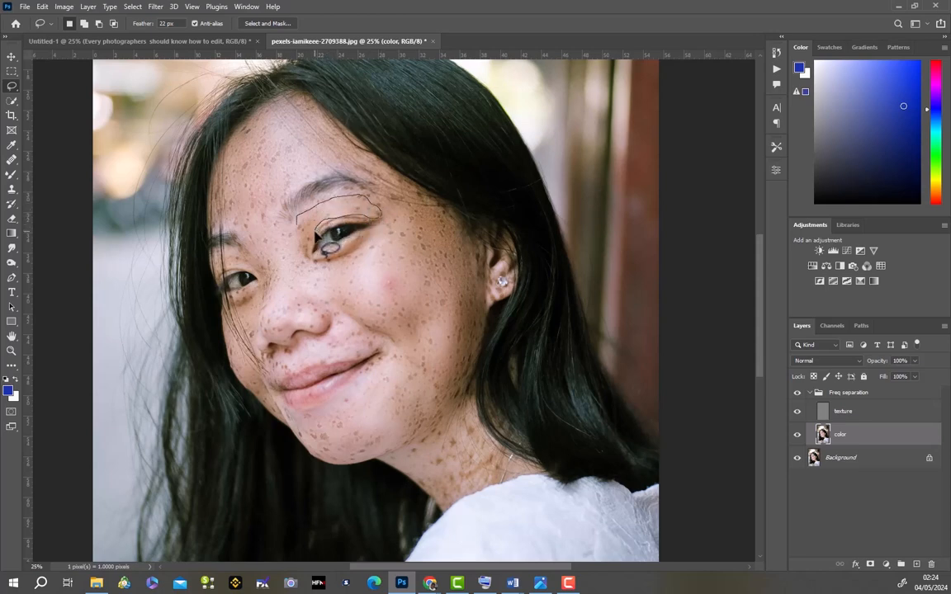
mouse_move(315, 236)
mouse_down()
mouse_move(306, 251)
mouse_move(304, 223)
mouse_up()
right_click(303, 223)
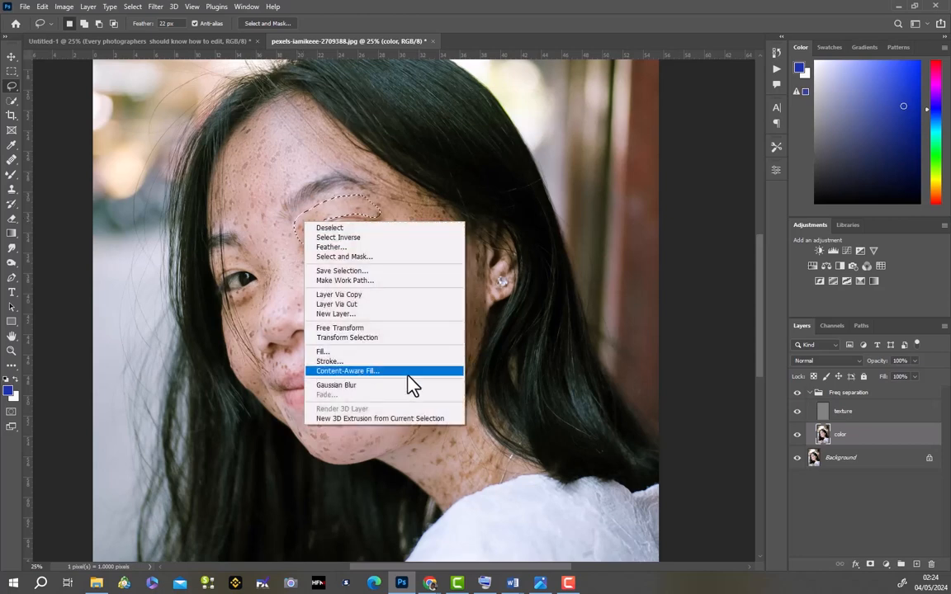
click(372, 385)
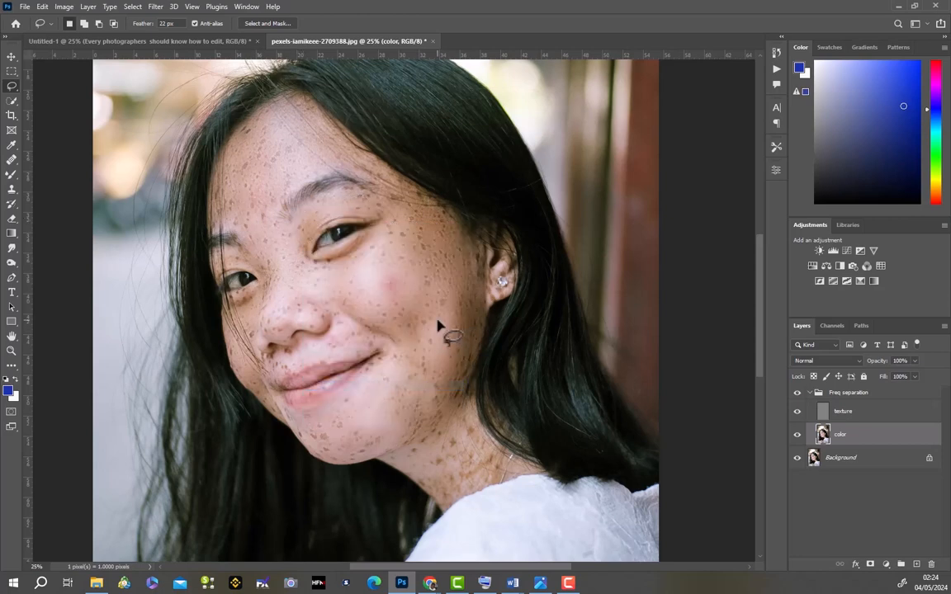
- Collapse the Freq separation group and toggle its visibility to compare the portrait before and after the smoothing
click(812, 394)
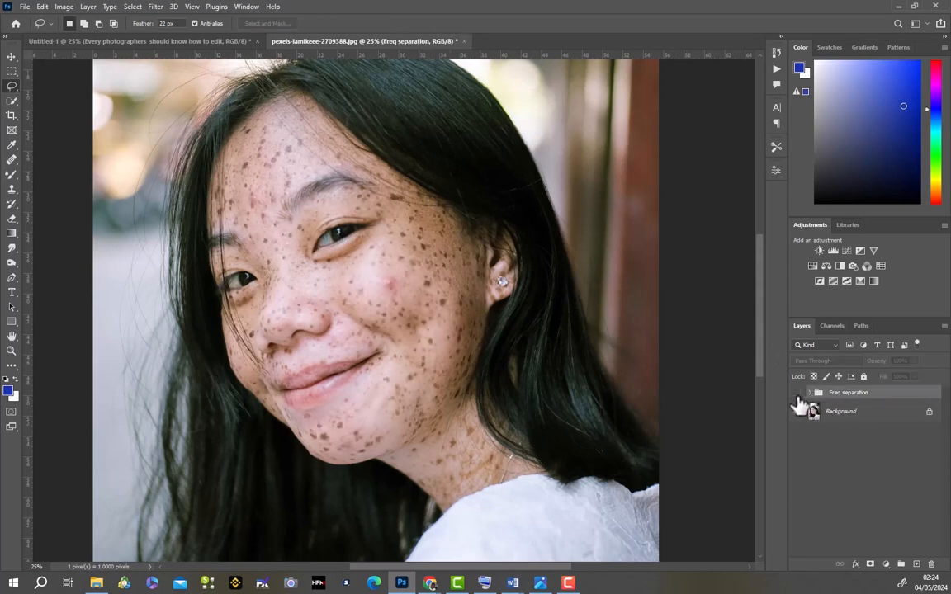
click(796, 395)
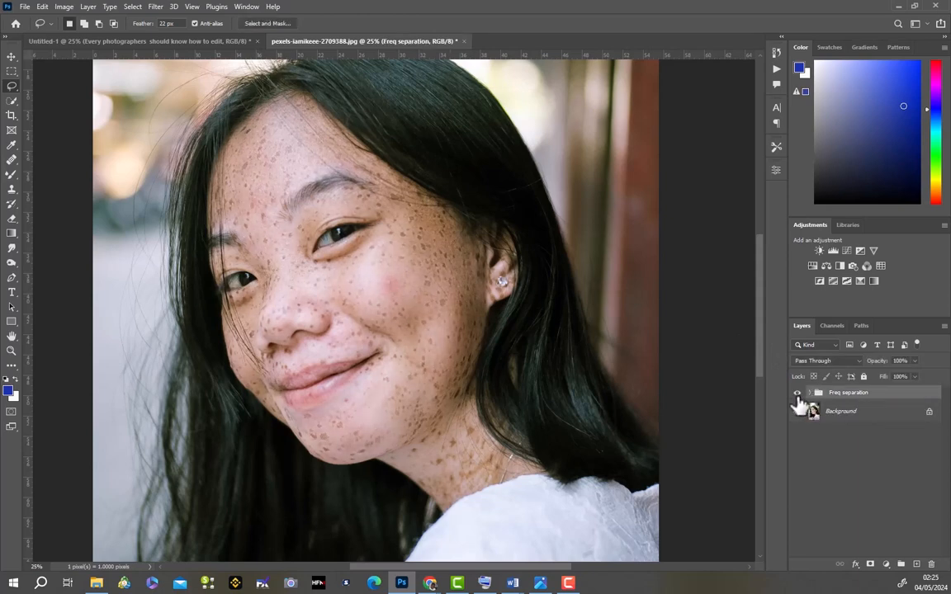
click(797, 396)
click(796, 395)
click(796, 396)
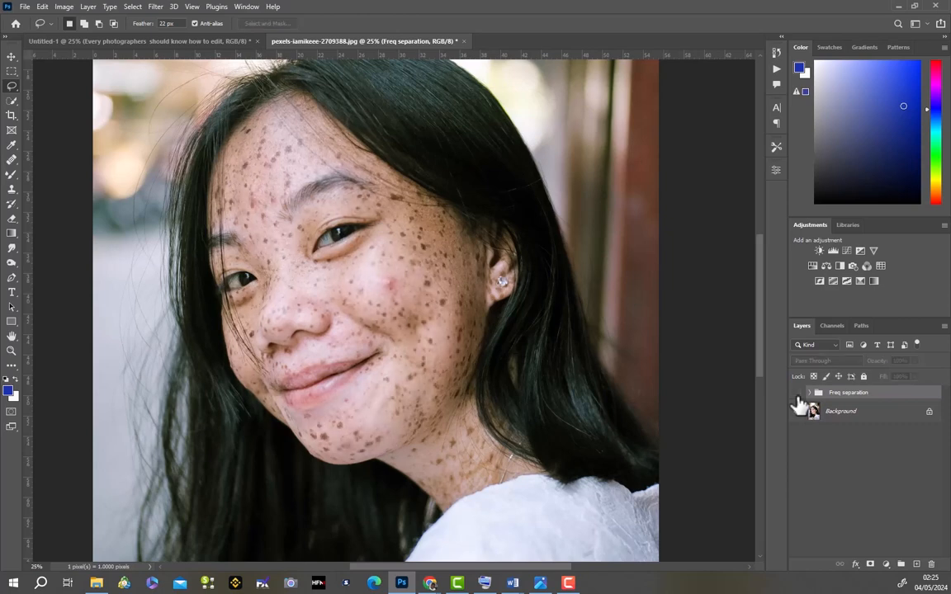
click(797, 396)
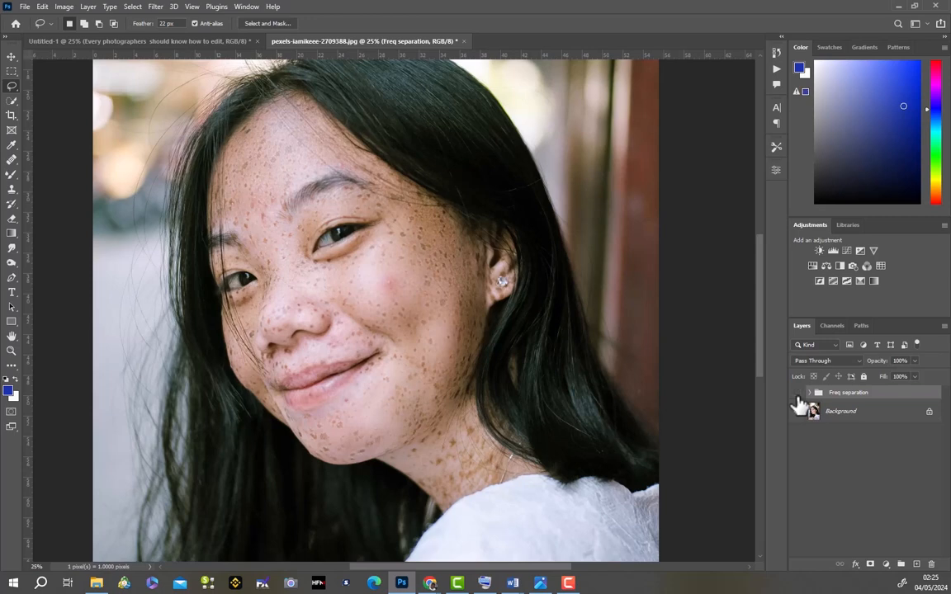
click(797, 395)
click(797, 395)
click(796, 396)
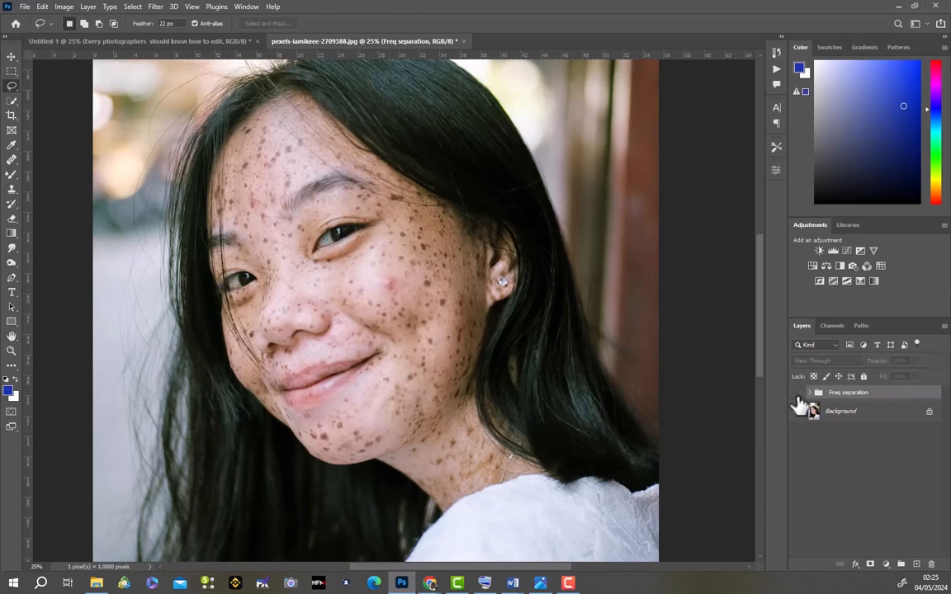
click(796, 396)
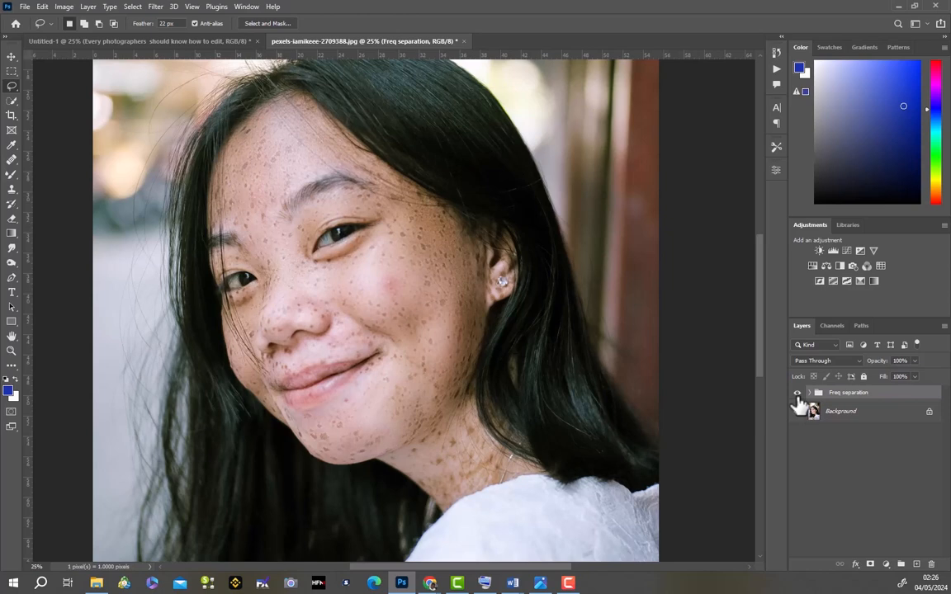
- Stamp the visible layers into a new top layer and sample clean chin skin below the lips with the Healing Brush
key(ctrl+shift+alt+n)
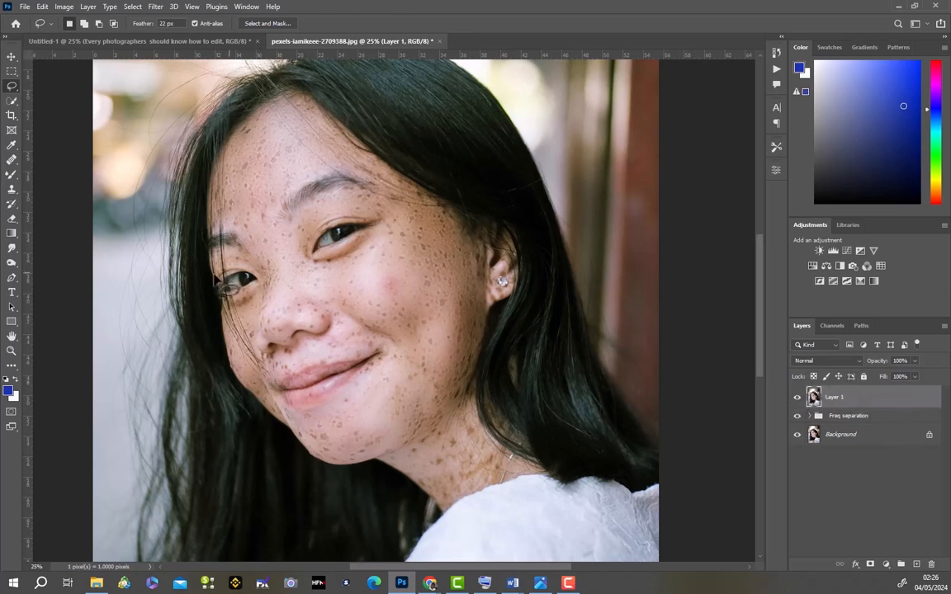
click(11, 163)
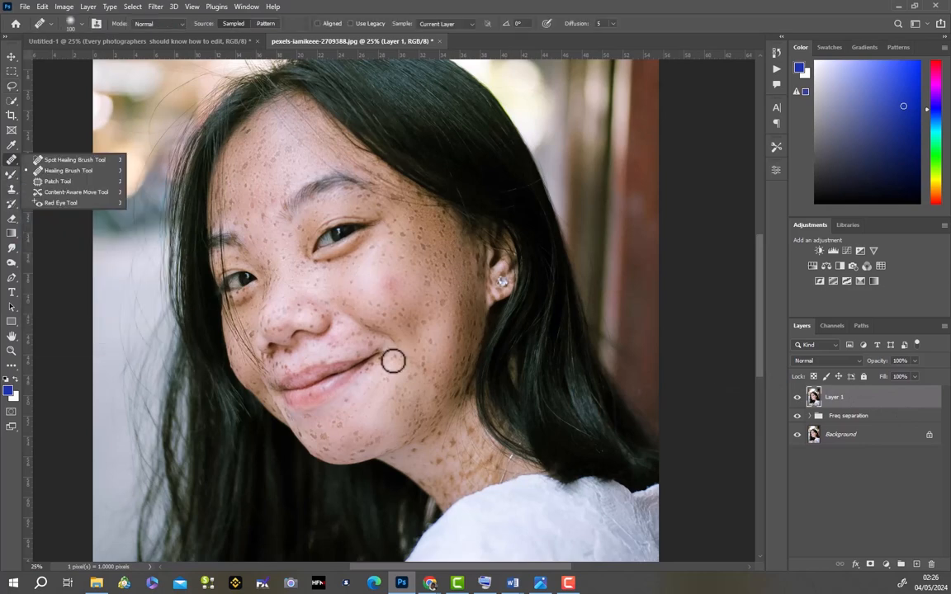
alt+click(366, 407)
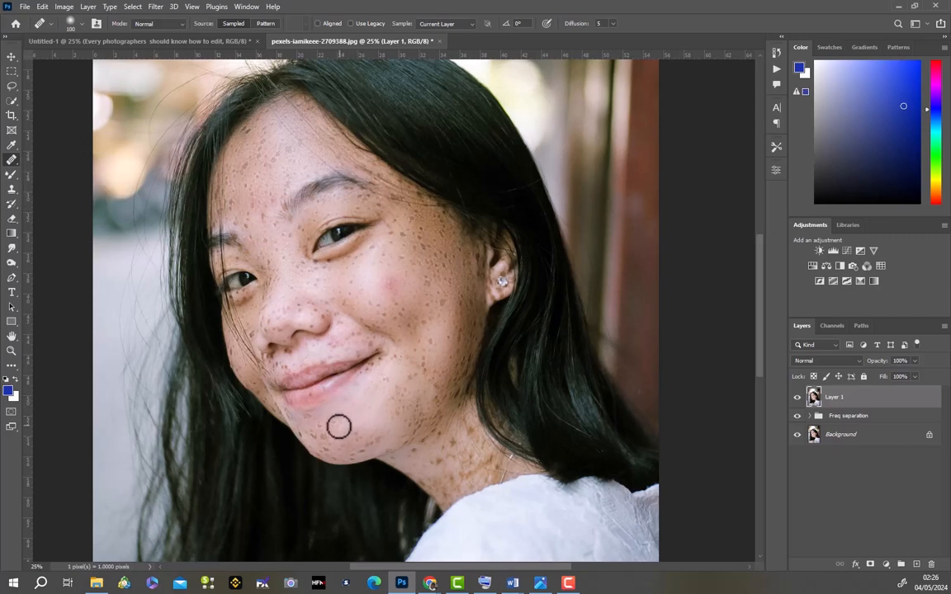
- Heal the freckles across the middle of the chin and along its lower edge with the Healing Brush
click(341, 427)
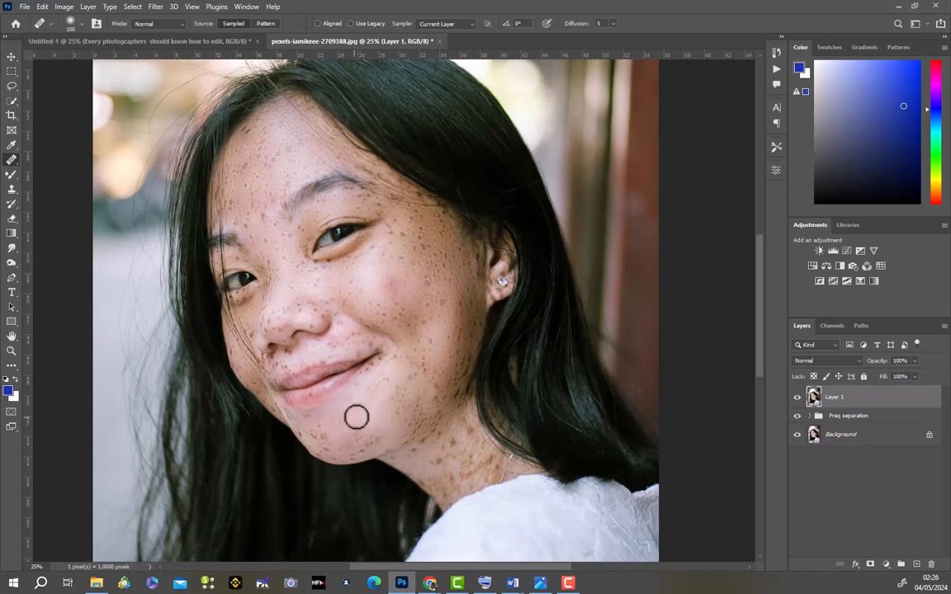
click(355, 435)
click(352, 440)
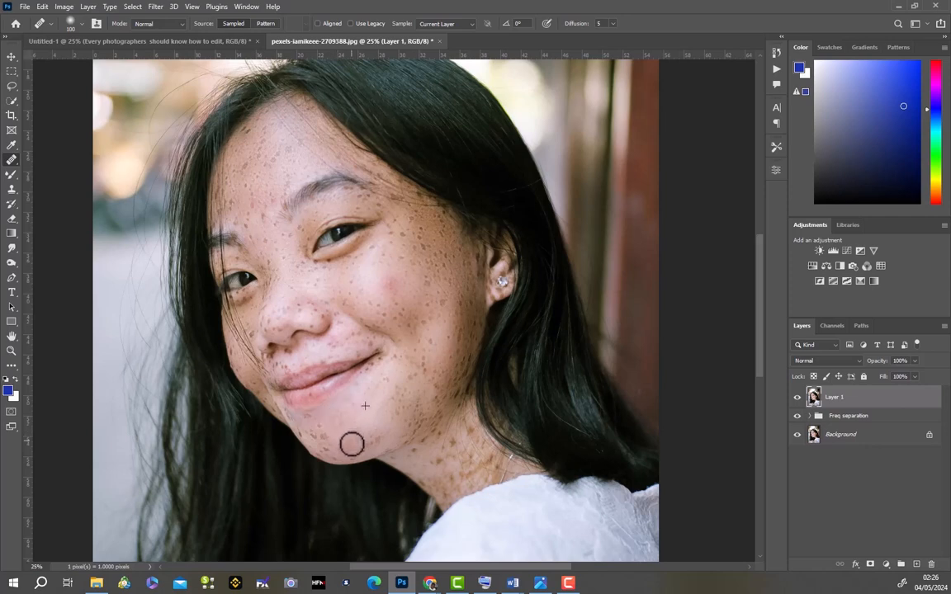
click(346, 445)
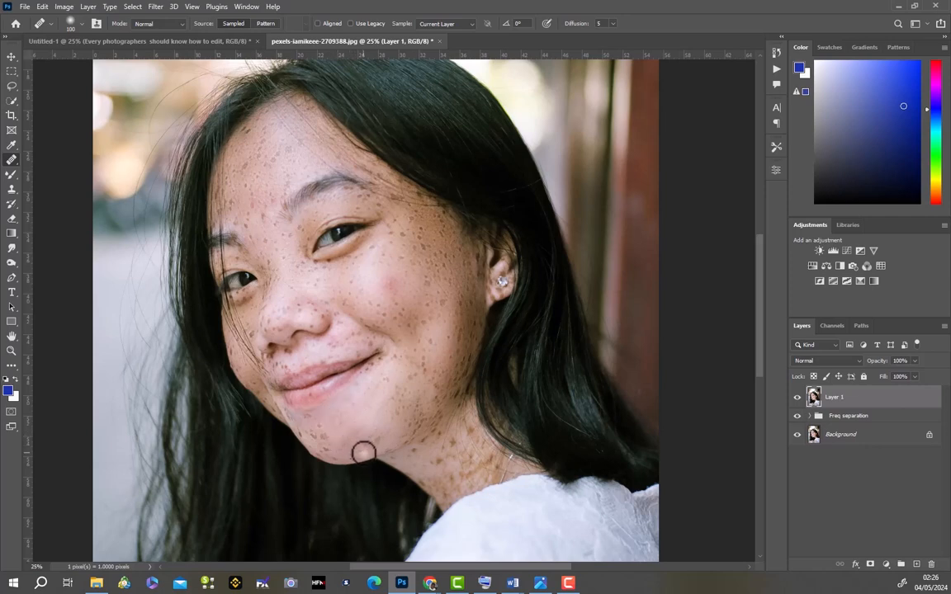
click(363, 452)
click(370, 449)
click(378, 441)
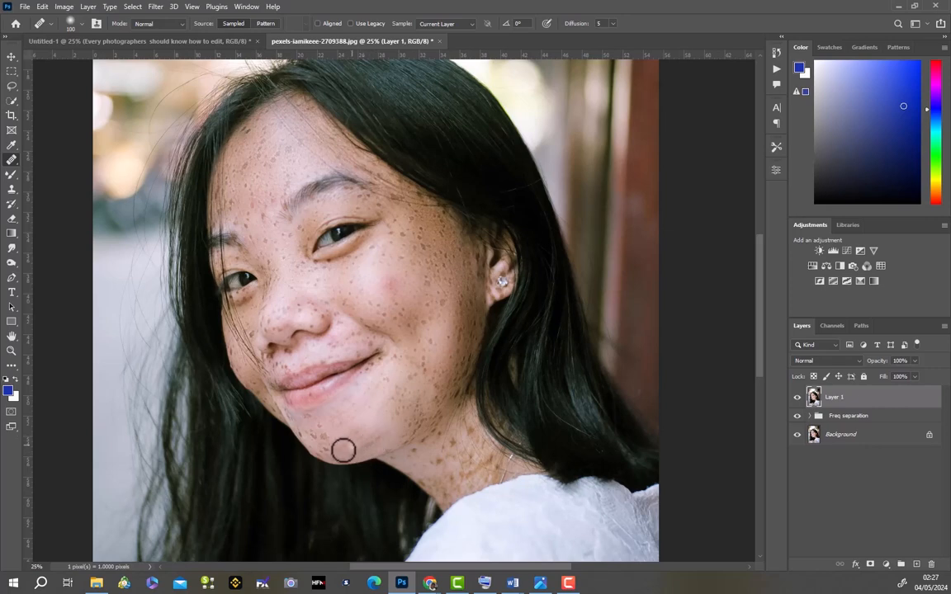
- Heal the remaining freckles on the underside of the chin and its far side below the lip corner
click(353, 451)
click(355, 454)
click(338, 451)
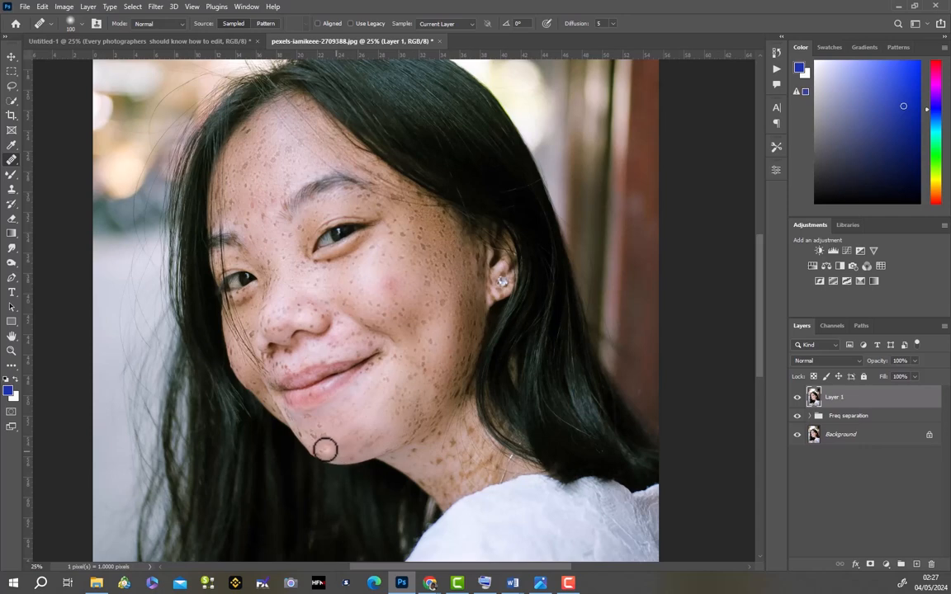
click(325, 450)
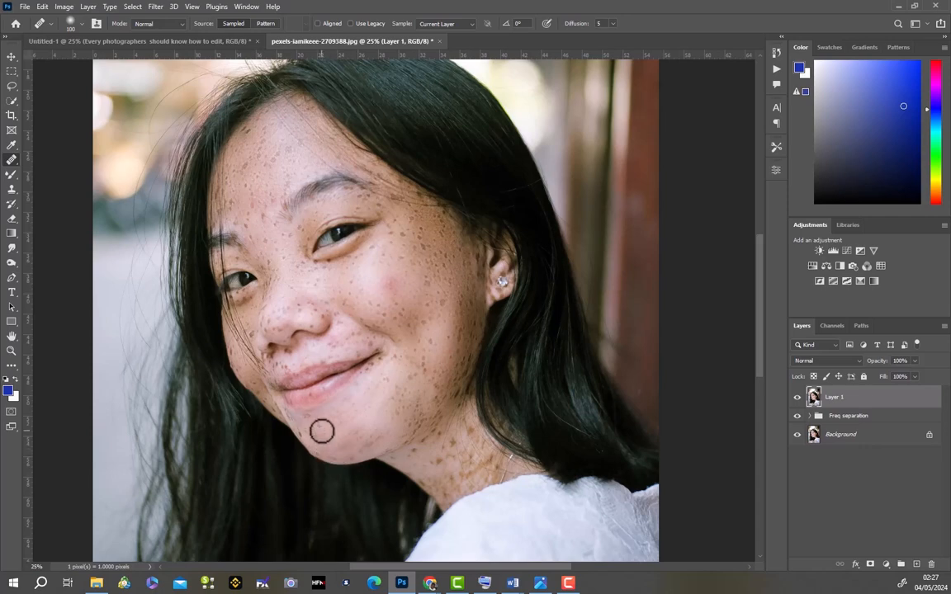
click(313, 435)
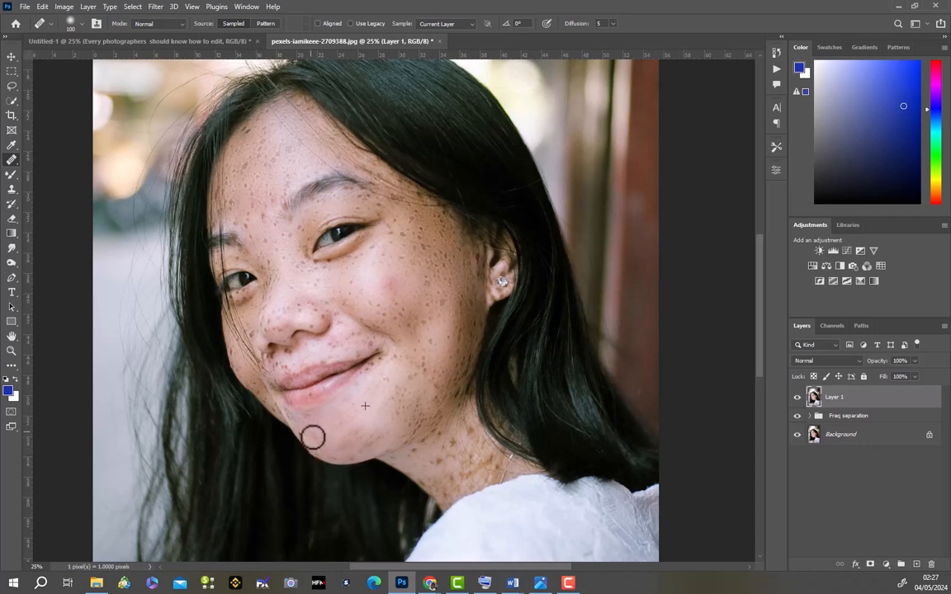
click(319, 446)
click(334, 455)
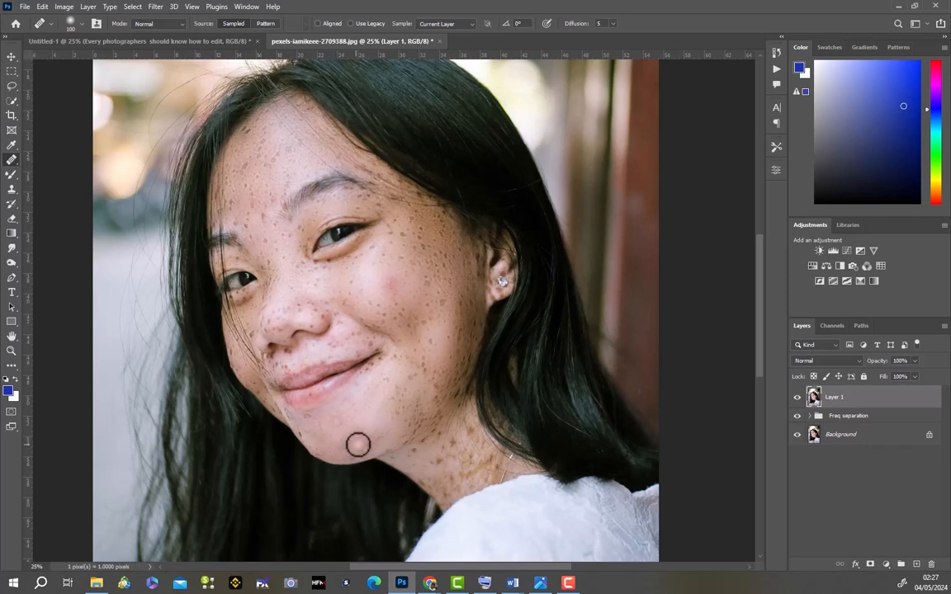
click(357, 446)
click(303, 435)
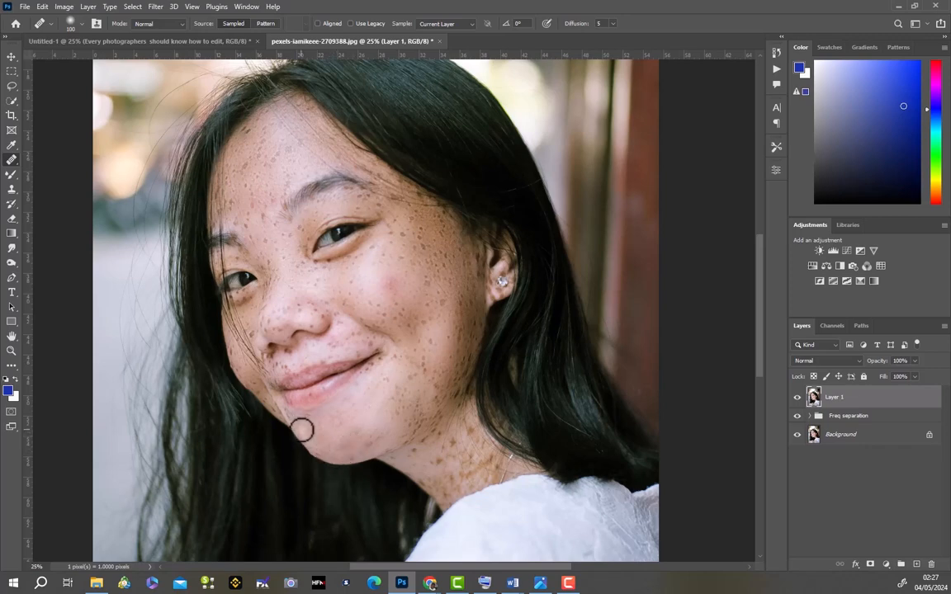
- Heal the spots where the chin's lower edge meets the neck
click(380, 442)
click(384, 443)
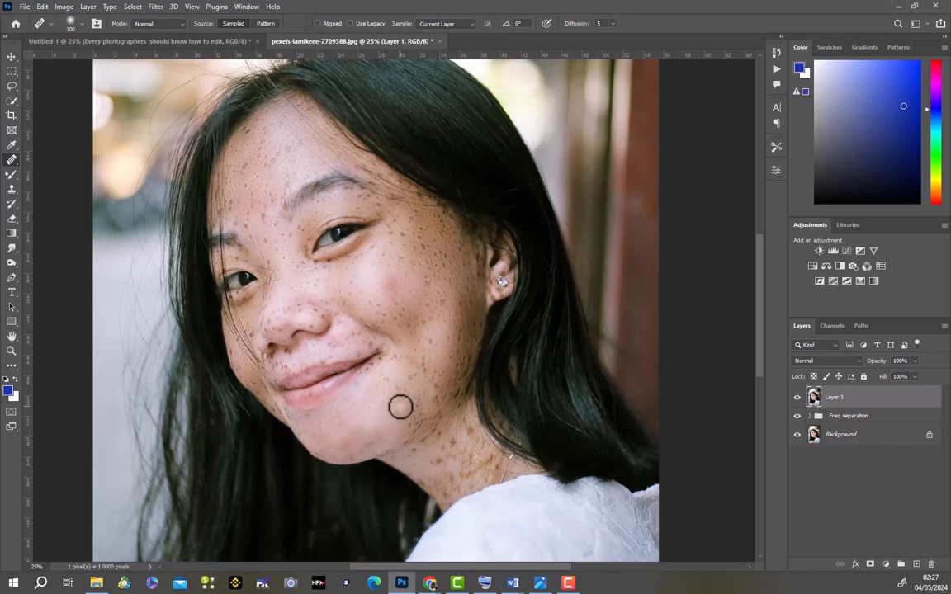
click(384, 446)
click(387, 450)
click(414, 451)
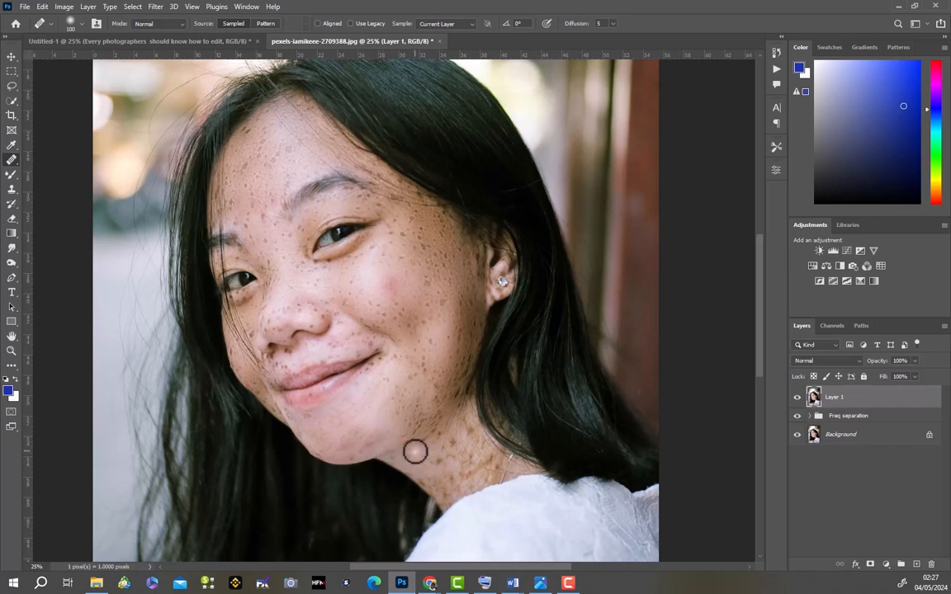
- Heal the dark freckles down the front of the neck from below the jaw to the white collar
click(410, 454)
mouse_move(416, 450)
mouse_down()
mouse_move(441, 463)
mouse_move(424, 480)
mouse_move(433, 485)
mouse_up()
click(439, 464)
click(440, 466)
click(418, 476)
click(429, 484)
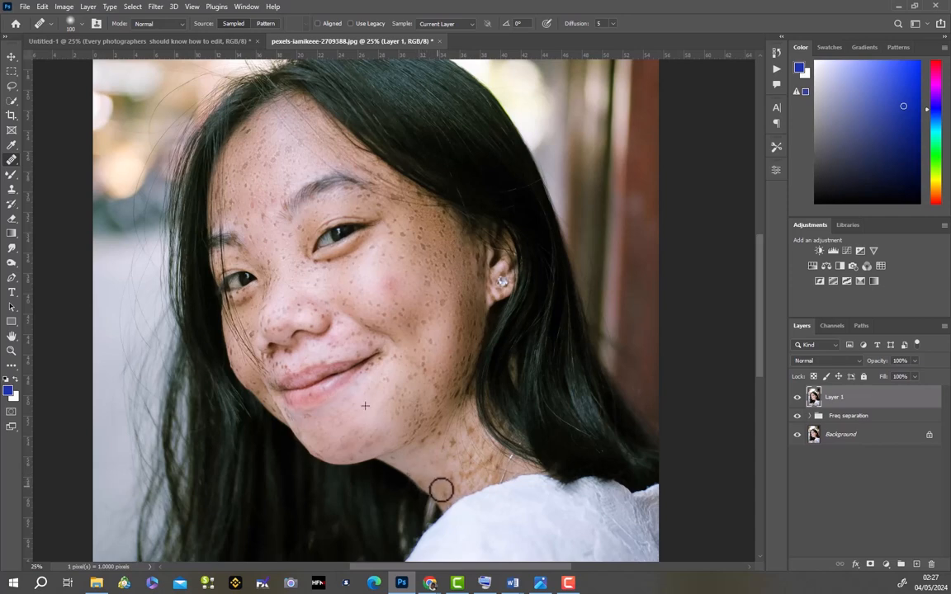
click(447, 494)
click(449, 485)
click(454, 476)
click(461, 481)
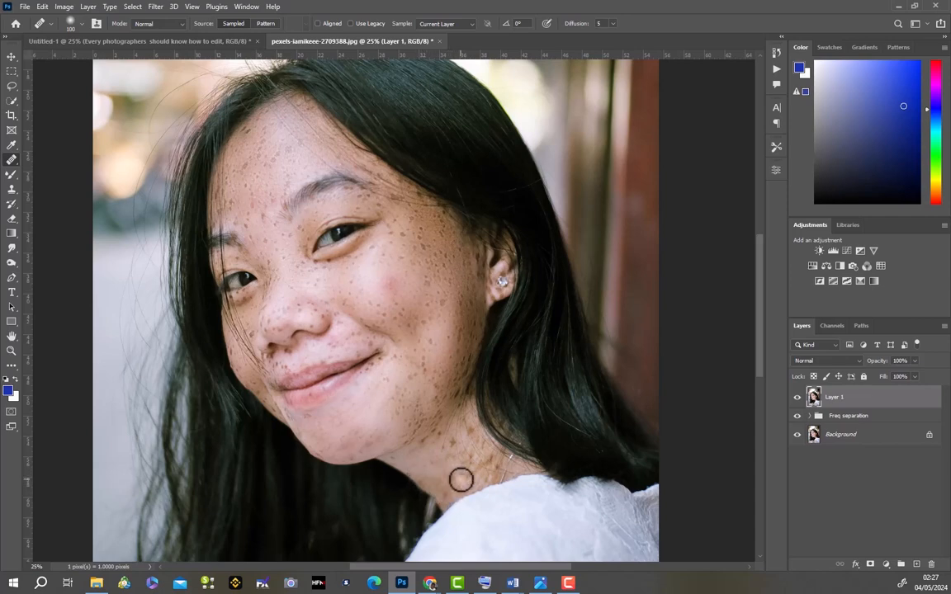
- Heal the freckle patches on the side of the neck between the collar, the necklace and the hair
click(478, 473)
mouse_move(479, 468)
mouse_down()
mouse_move(447, 458)
mouse_move(447, 447)
mouse_move(503, 471)
mouse_up()
click(471, 468)
click(453, 444)
click(480, 454)
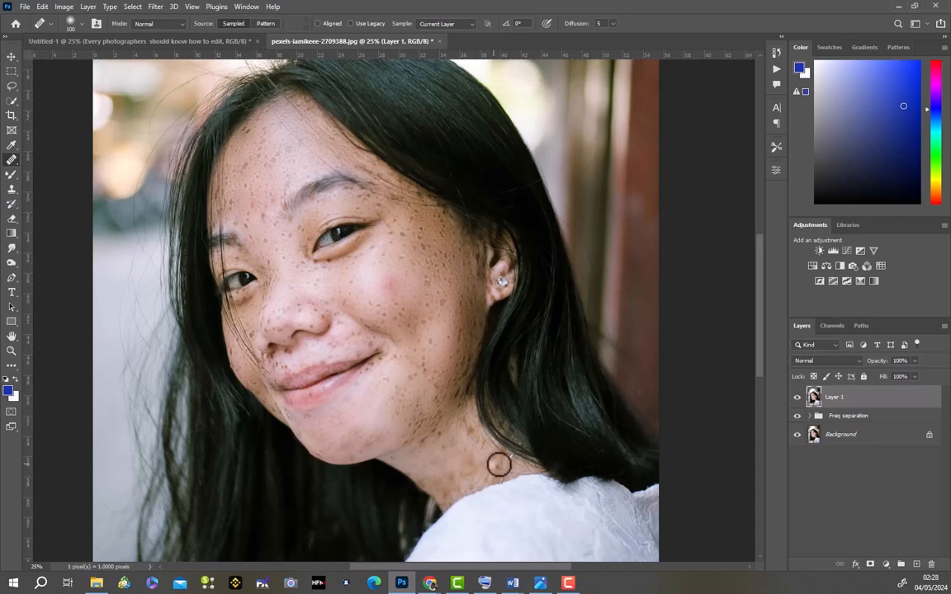
click(491, 453)
click(474, 434)
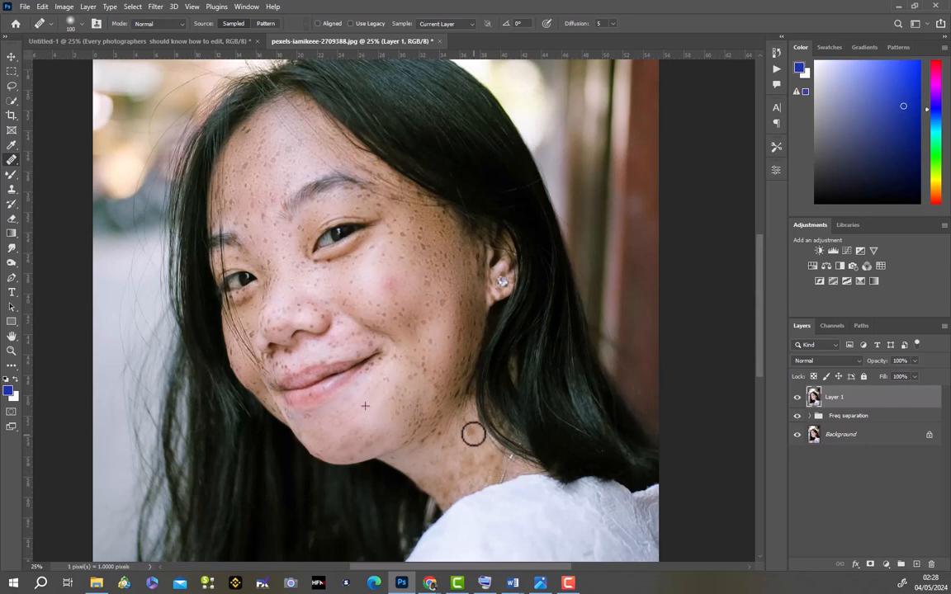
drag(463, 434, 450, 434)
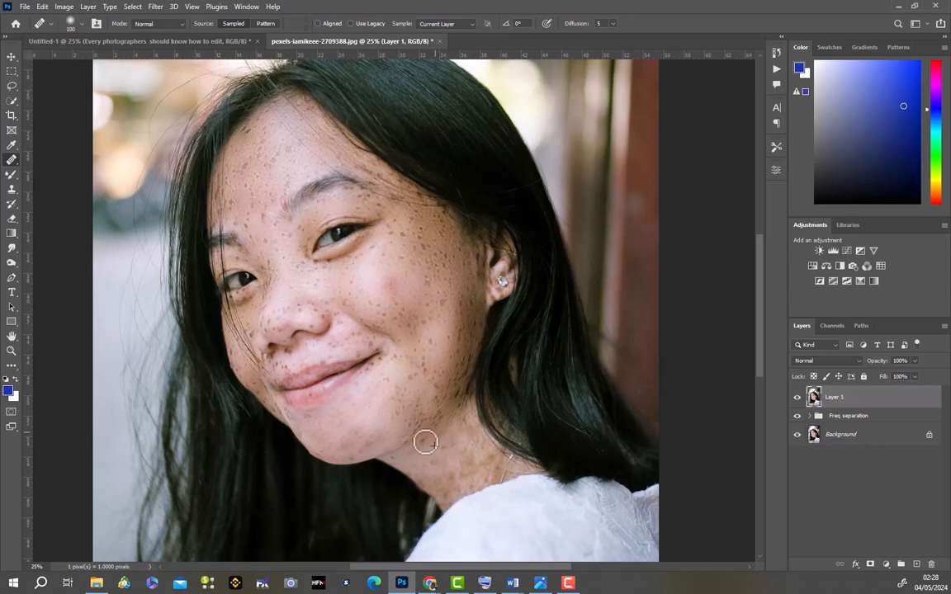
- Heal the freckles along the near jawline where it meets the neck
drag(442, 416, 425, 423)
drag(423, 425, 420, 428)
click(412, 442)
click(422, 408)
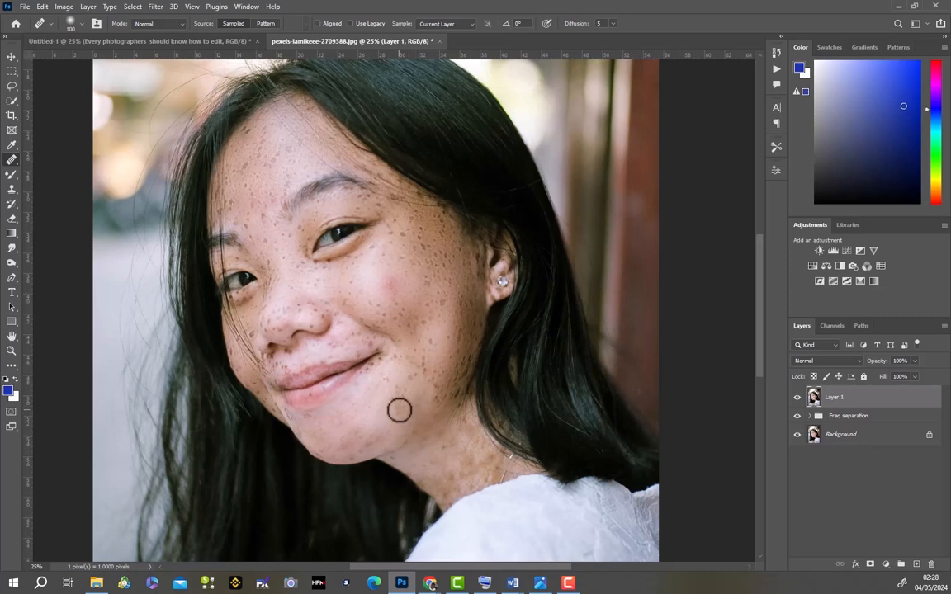
- Heal the freckles on the lower cheek beside the near mouth corner and one spot on the chin
click(404, 401)
click(410, 379)
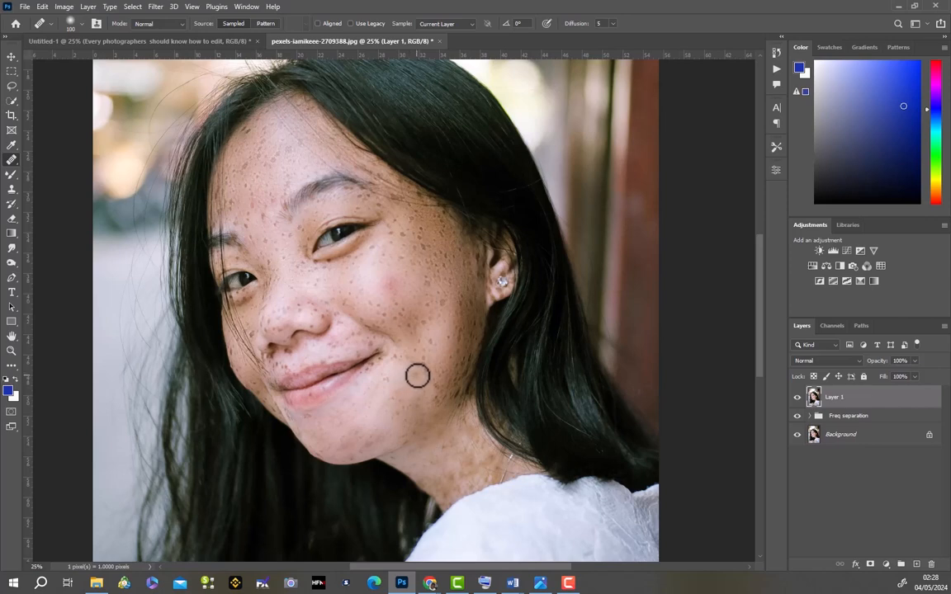
click(417, 376)
click(336, 424)
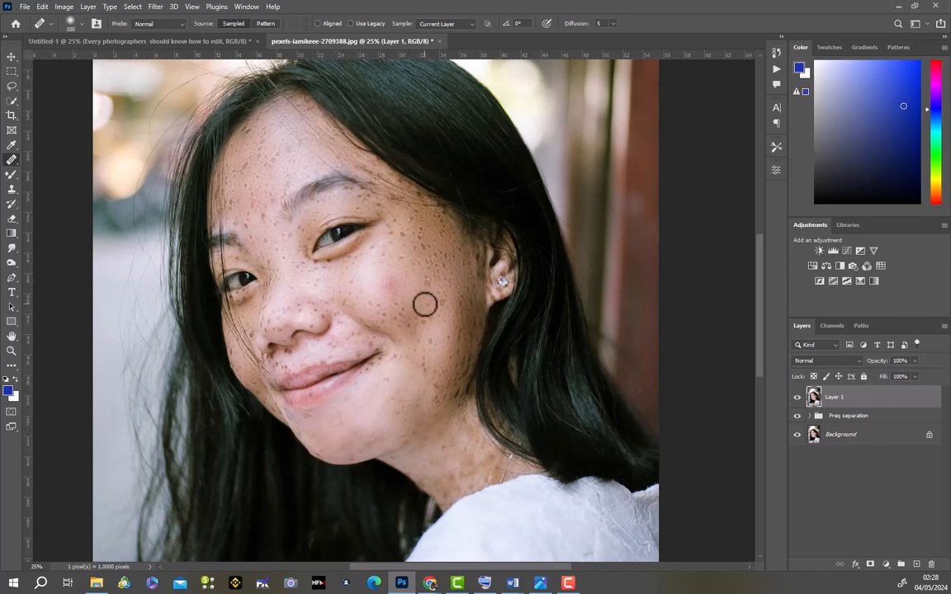
- Sample clean cheek skin, heal the freckles across the near cheek up to the ear, and toggle Layer 1's visibility to compare
click(419, 278)
click(418, 262)
click(421, 273)
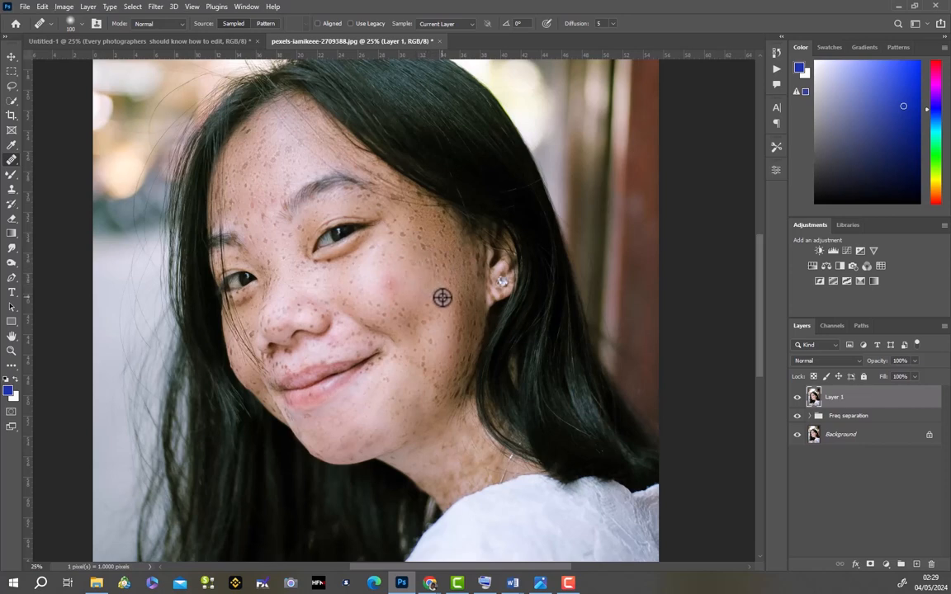
drag(424, 318, 430, 345)
click(414, 331)
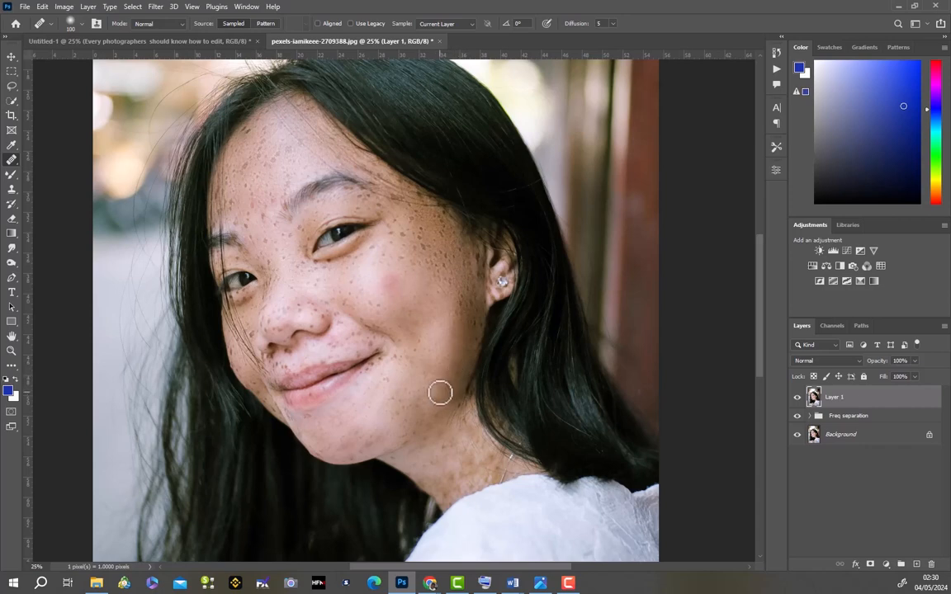
mouse_move(440, 393)
mouse_down()
mouse_move(471, 322)
mouse_move(481, 327)
mouse_move(472, 314)
mouse_move(457, 316)
mouse_move(474, 285)
mouse_move(467, 290)
mouse_move(464, 264)
mouse_move(453, 285)
mouse_move(453, 256)
mouse_move(463, 258)
mouse_move(466, 266)
mouse_move(443, 276)
mouse_move(447, 249)
mouse_move(445, 264)
mouse_move(447, 251)
mouse_move(425, 261)
mouse_move(418, 250)
mouse_move(426, 246)
mouse_move(408, 248)
mouse_move(424, 226)
mouse_move(446, 226)
mouse_move(438, 240)
mouse_move(480, 278)
mouse_up()
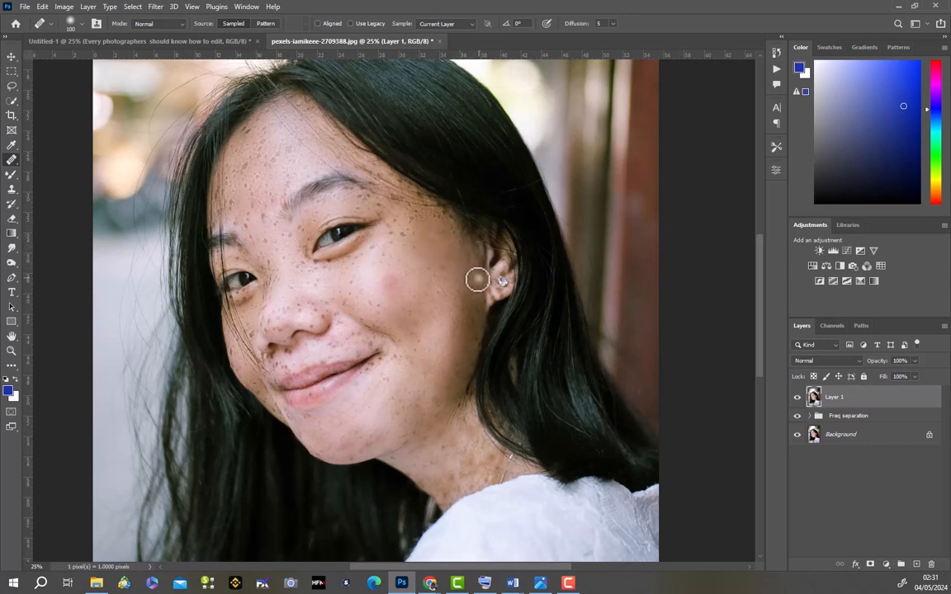
click(798, 397)
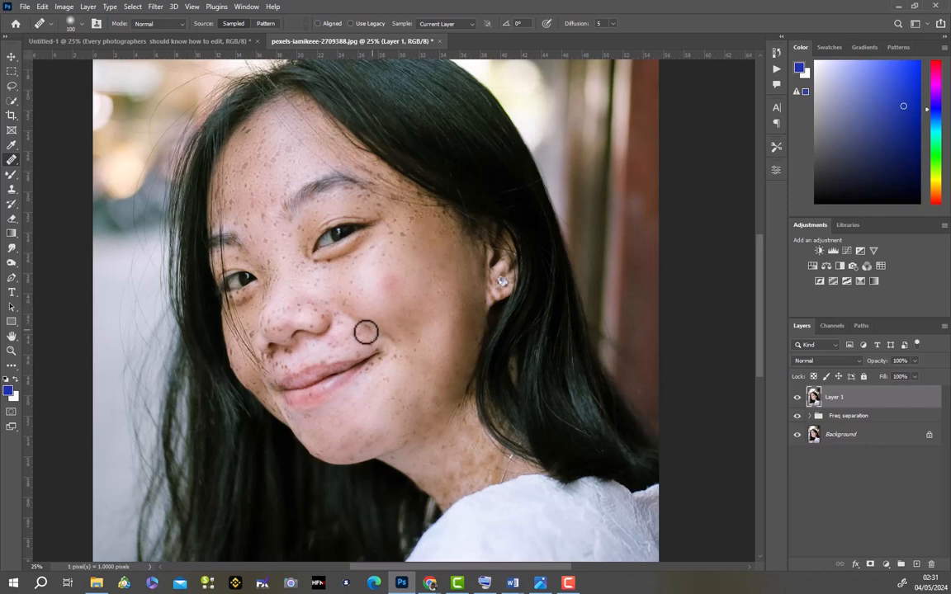
- Heal the freckles between the nostril and the near mouth corner, along the smile line and upper lip
click(372, 341)
click(355, 331)
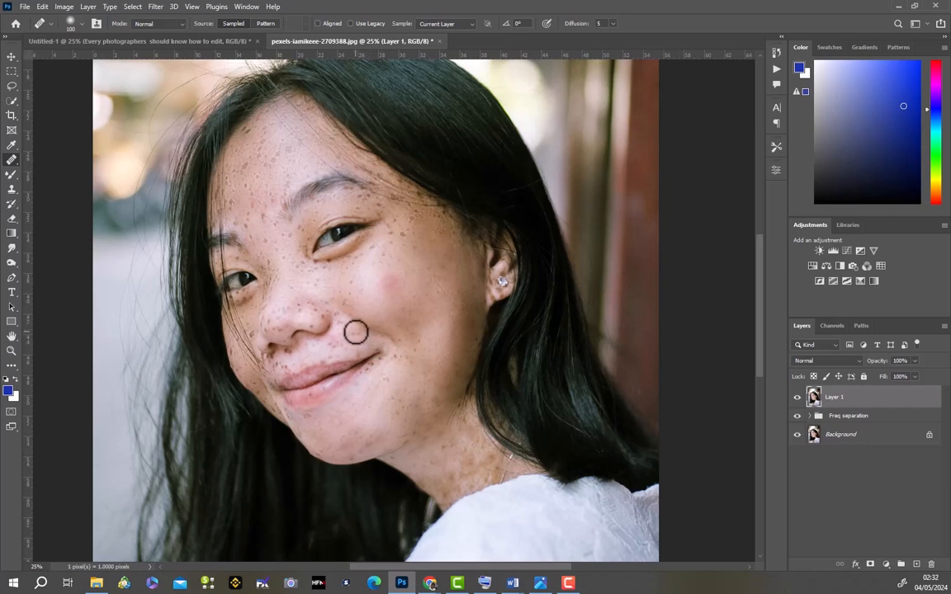
click(345, 339)
click(331, 346)
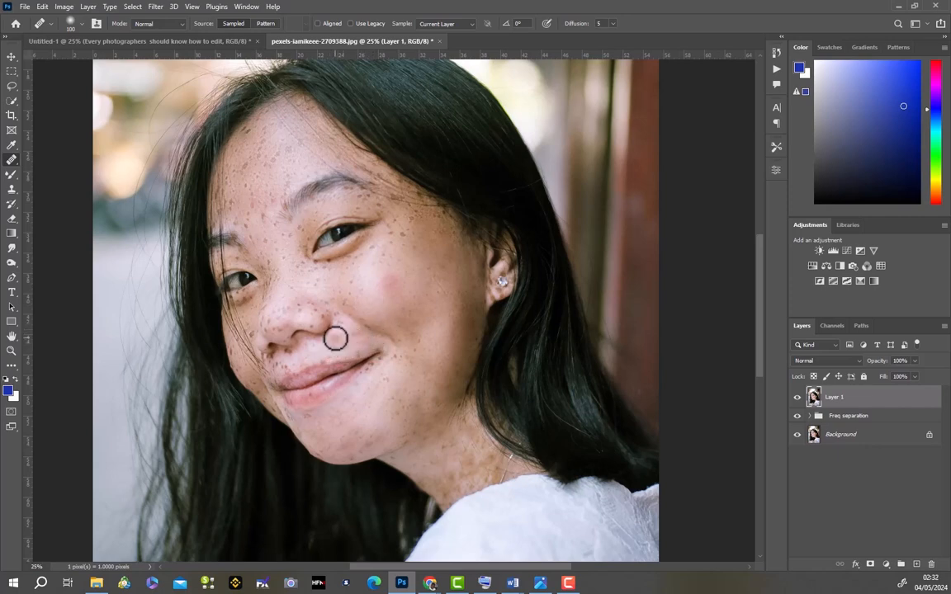
mouse_move(337, 340)
mouse_down()
mouse_move(360, 352)
mouse_move(324, 361)
mouse_move(338, 340)
mouse_up()
click(360, 354)
click(335, 353)
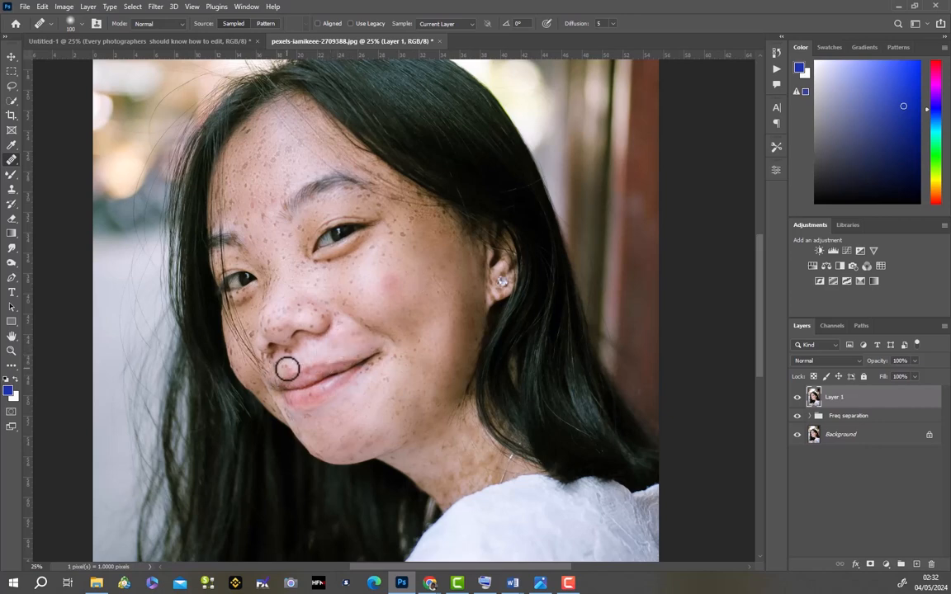
- Heal the freckles above the far corner of the upper lip, directly beneath the nose
click(286, 369)
click(275, 365)
click(288, 372)
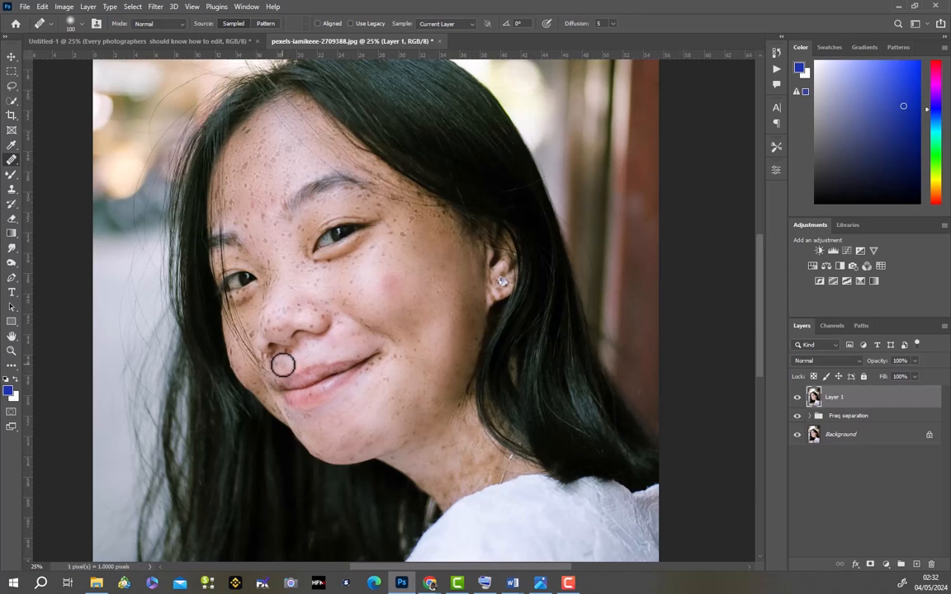
click(285, 360)
drag(291, 354, 281, 353)
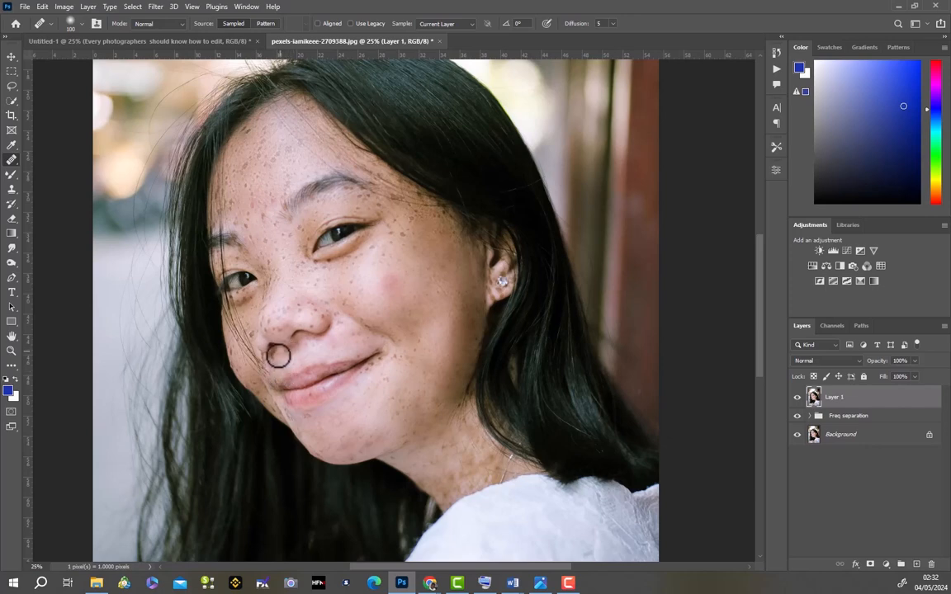
click(274, 359)
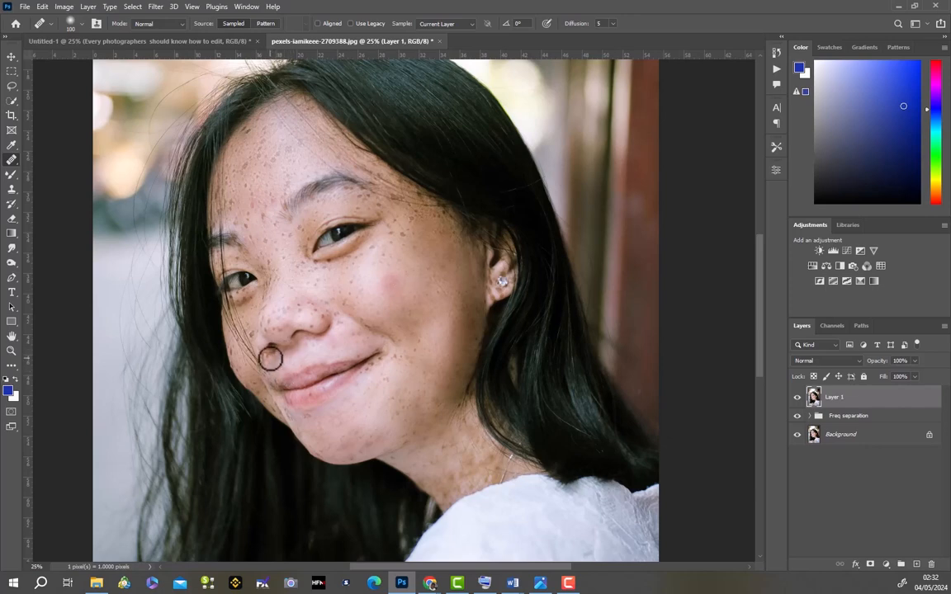
- Heal the freckles along the far edge of the face, beside the mouth and up the far cheek
click(275, 383)
click(275, 391)
click(274, 403)
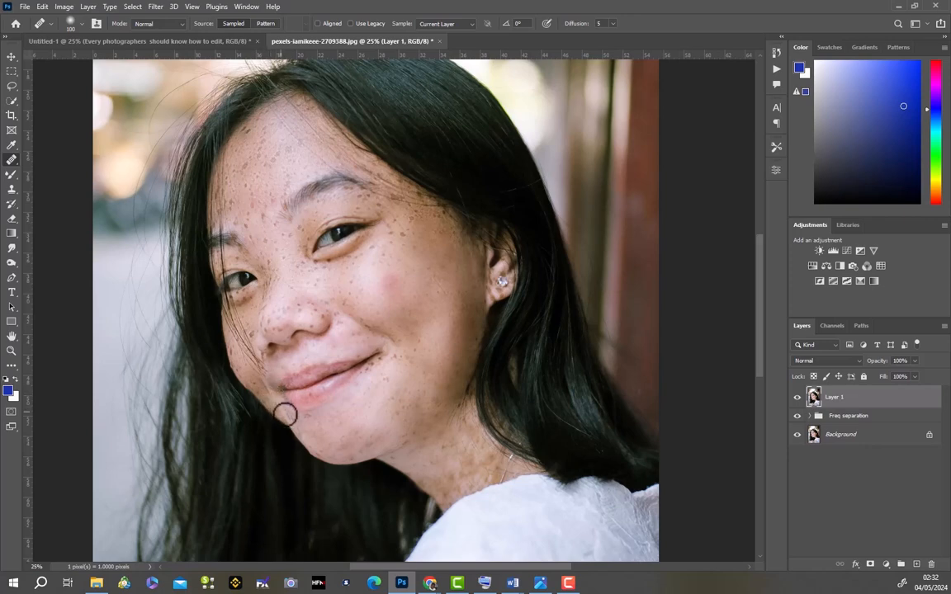
click(271, 403)
click(257, 388)
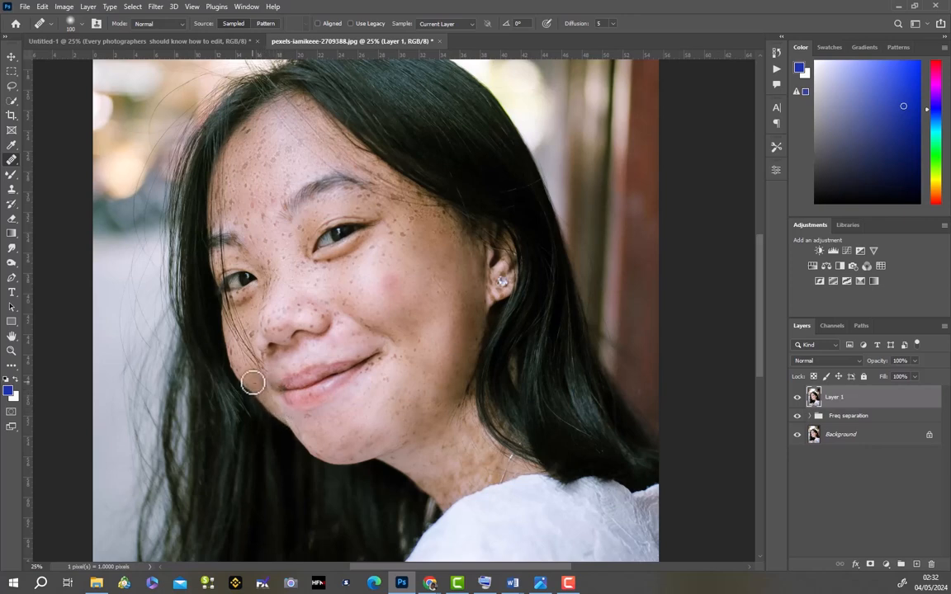
click(253, 383)
click(246, 369)
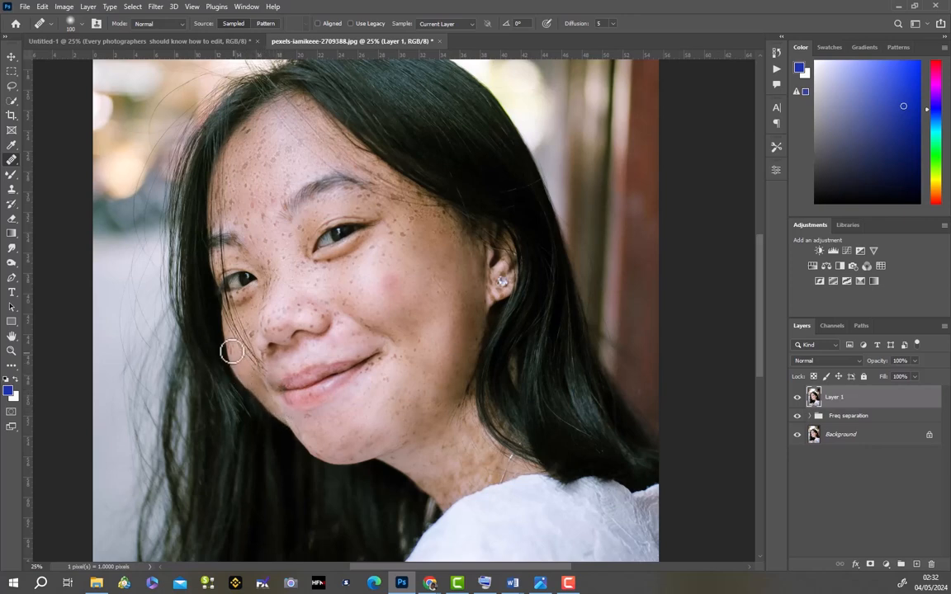
- Heal the freckles beside the nose and across its tip and near nostril
click(251, 335)
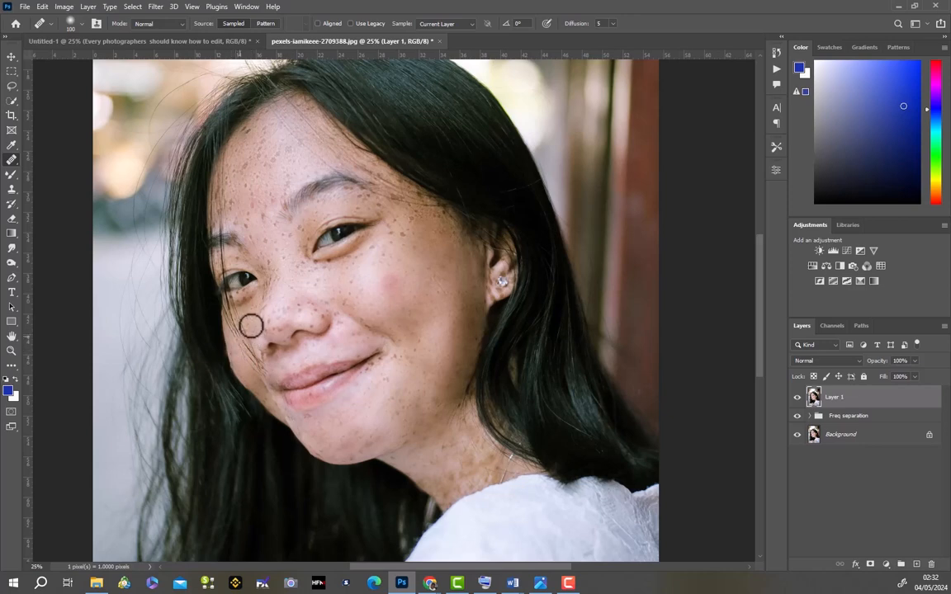
click(268, 334)
mouse_move(273, 333)
mouse_down()
mouse_move(282, 332)
mouse_move(267, 317)
mouse_move(270, 328)
mouse_move(277, 269)
mouse_move(278, 305)
mouse_move(301, 310)
mouse_move(313, 327)
mouse_up()
click(301, 307)
click(321, 317)
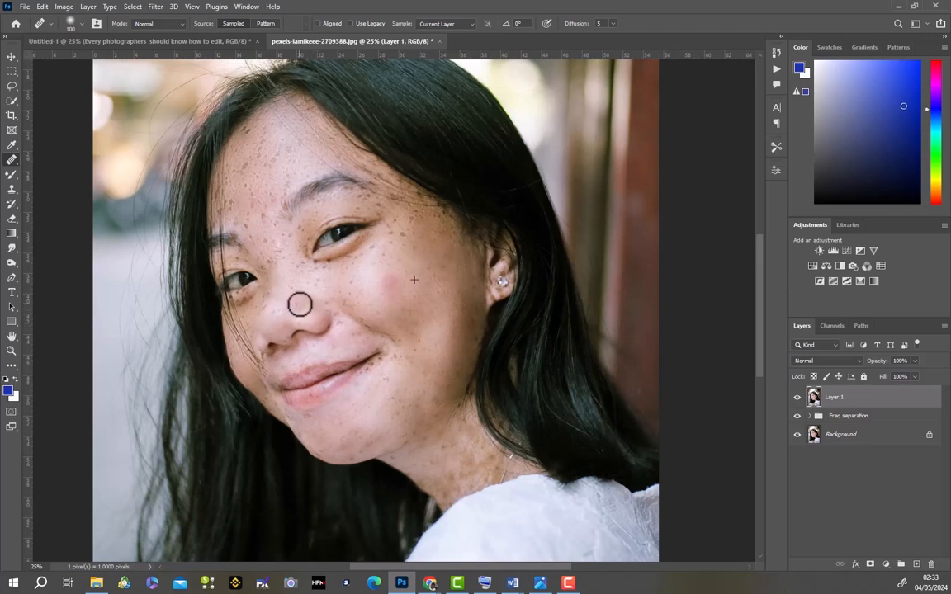
drag(336, 314, 341, 320)
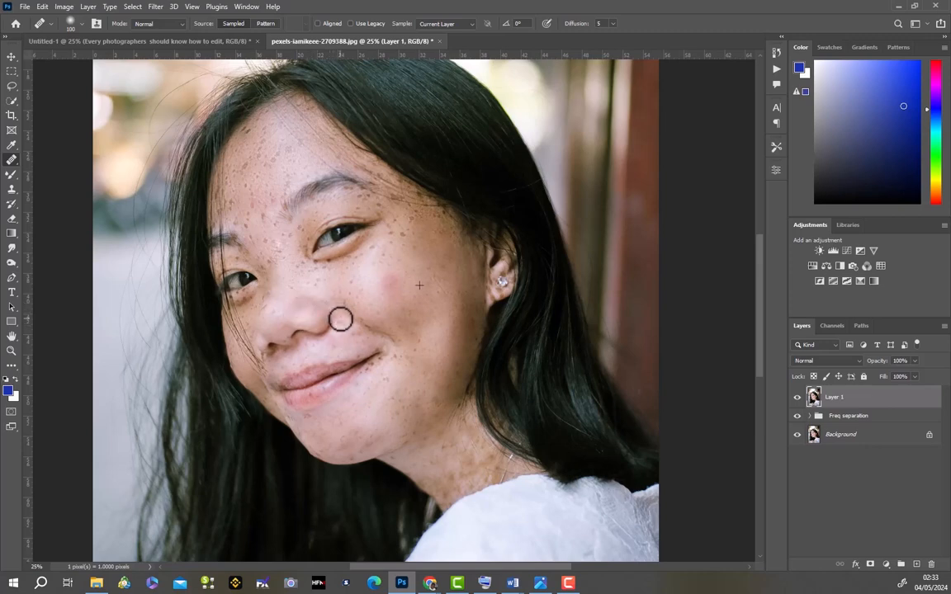
- Sample clean cheek skin and heal the freckles just outside the near corner of the mouth
click(409, 351)
click(370, 365)
click(372, 370)
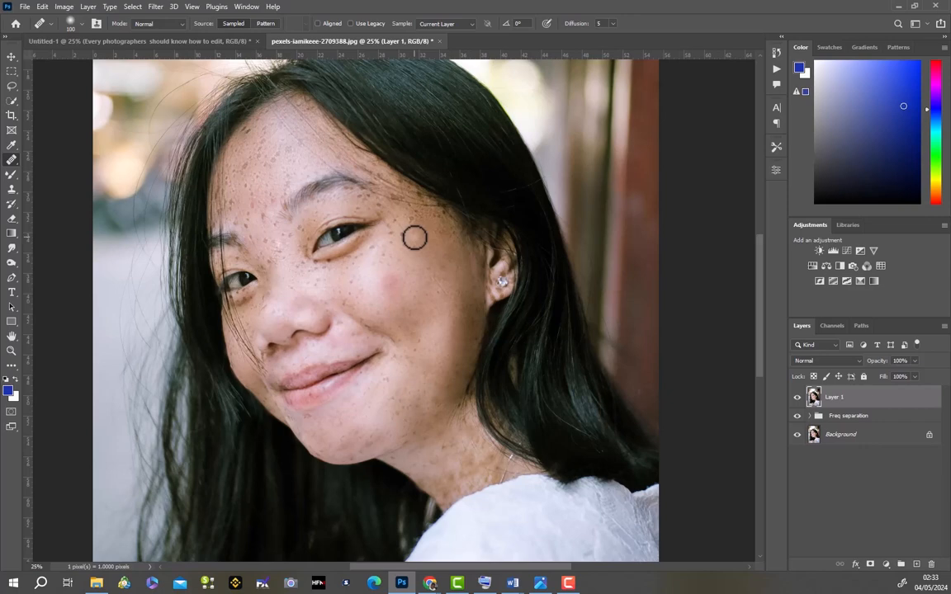
- Sample skin on the upper near cheek and heal the freckles beneath the near eye and across the temple
alt+click(413, 238)
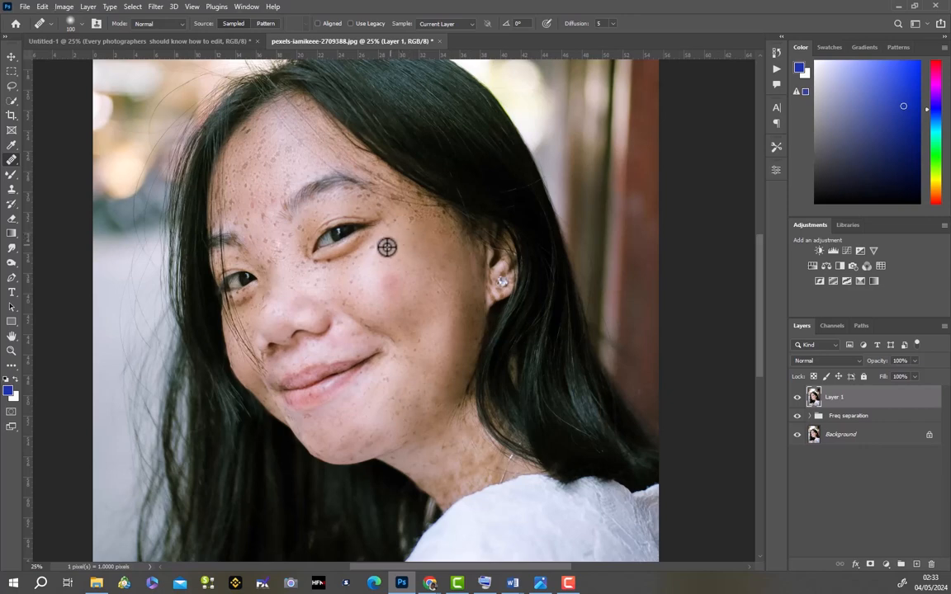
click(384, 256)
mouse_move(384, 256)
mouse_down()
mouse_move(373, 249)
mouse_move(355, 257)
mouse_up()
click(351, 258)
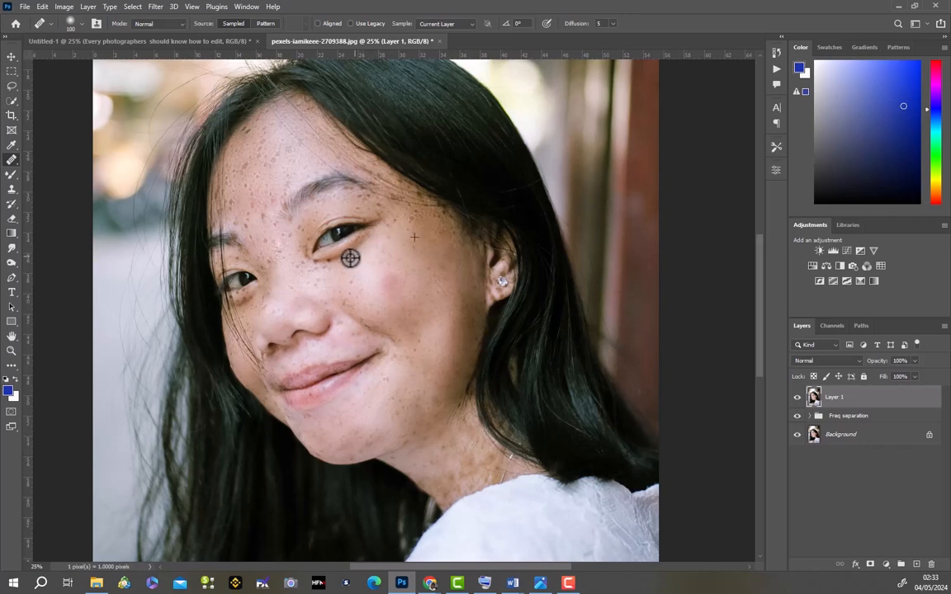
alt+click(411, 220)
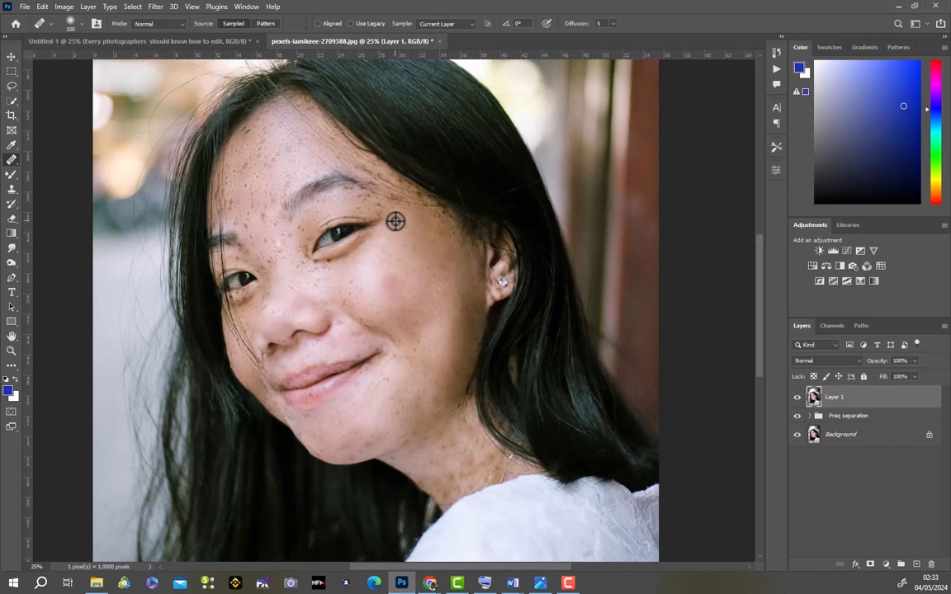
drag(394, 220, 403, 223)
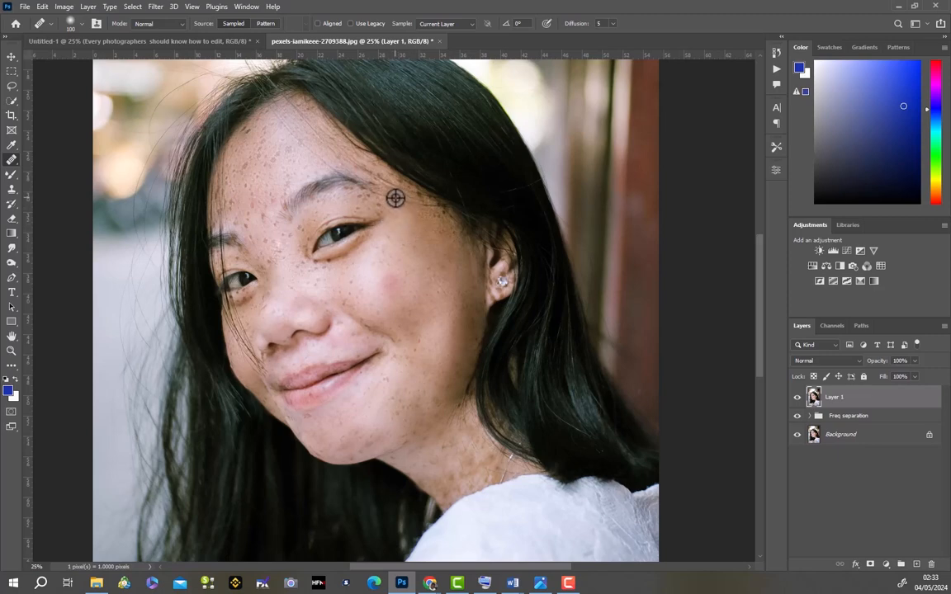
alt+click(427, 207)
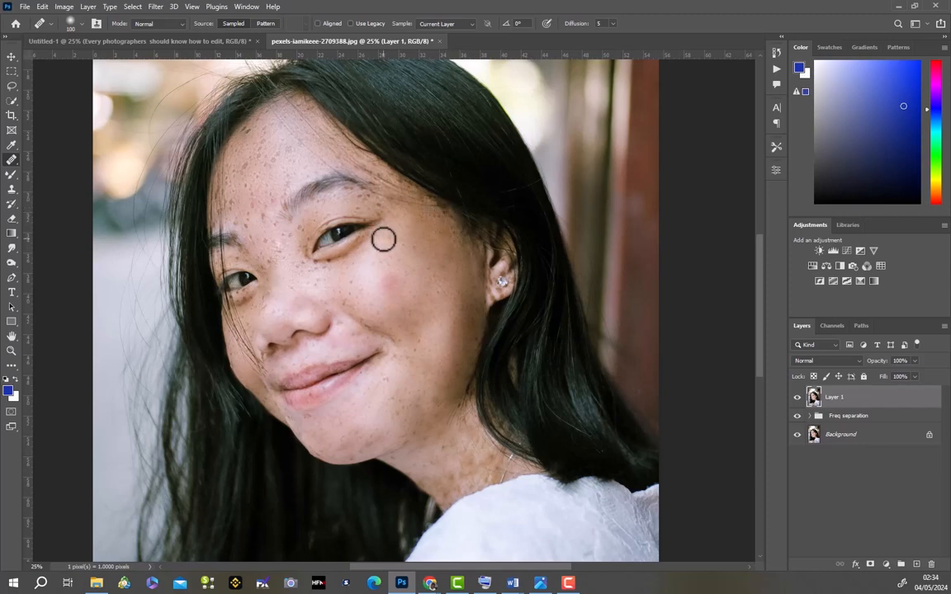
- Heal the freckles on the side of the nose and around the inner corner of the near eye
click(297, 265)
click(302, 265)
click(306, 233)
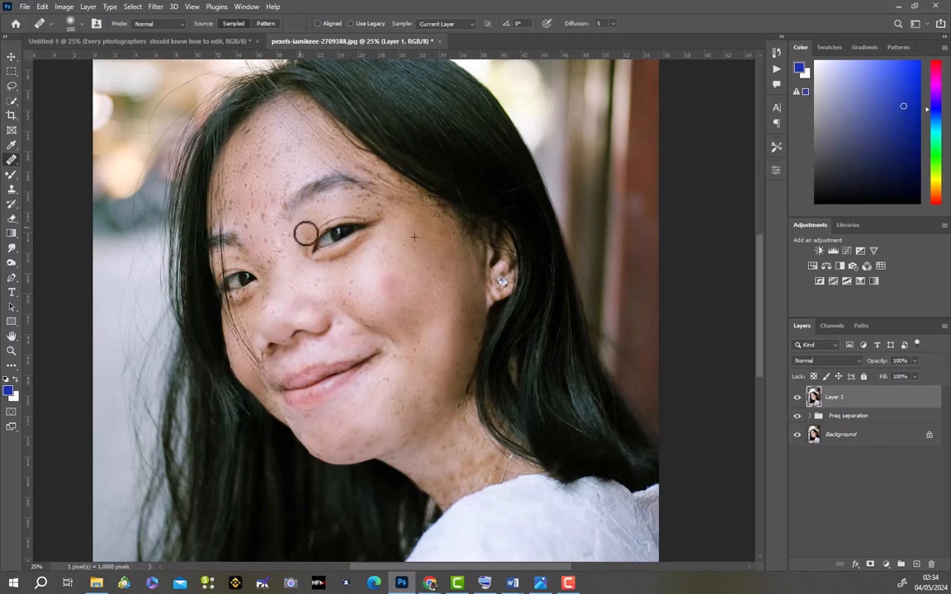
click(309, 240)
click(291, 238)
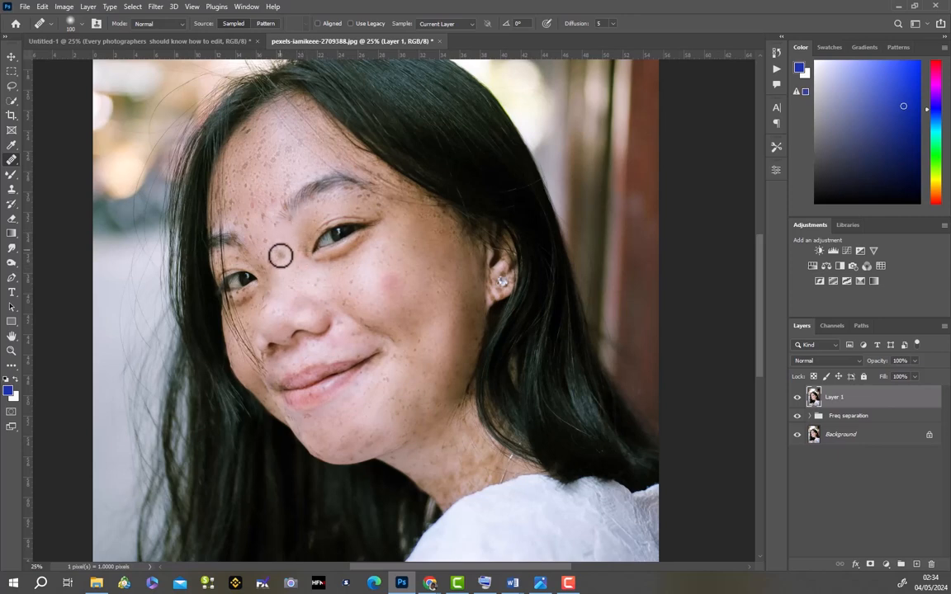
- Heal the freckles on the bridge of the nose between the eyes, up to the inner corner of the far eye
click(275, 239)
click(280, 248)
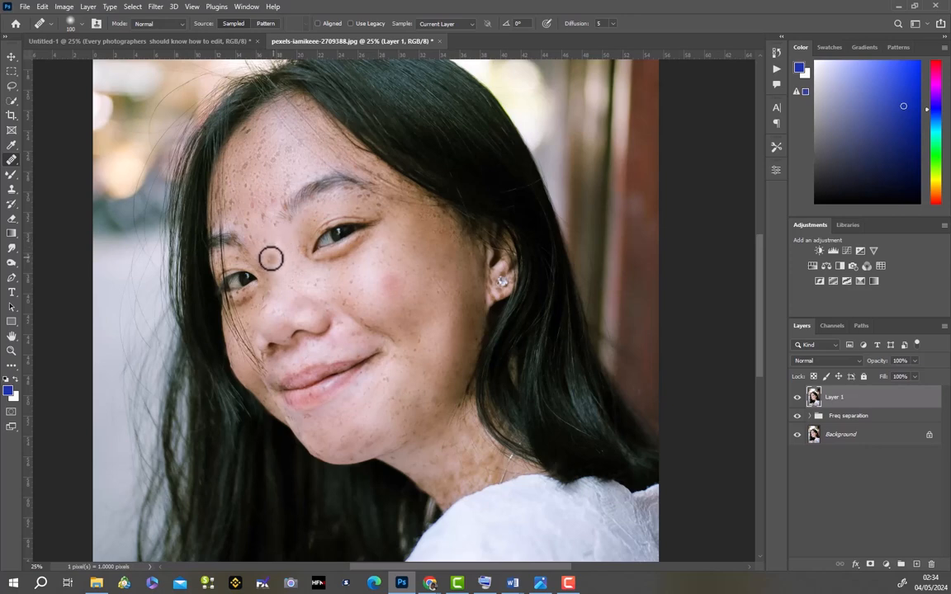
click(263, 257)
click(265, 241)
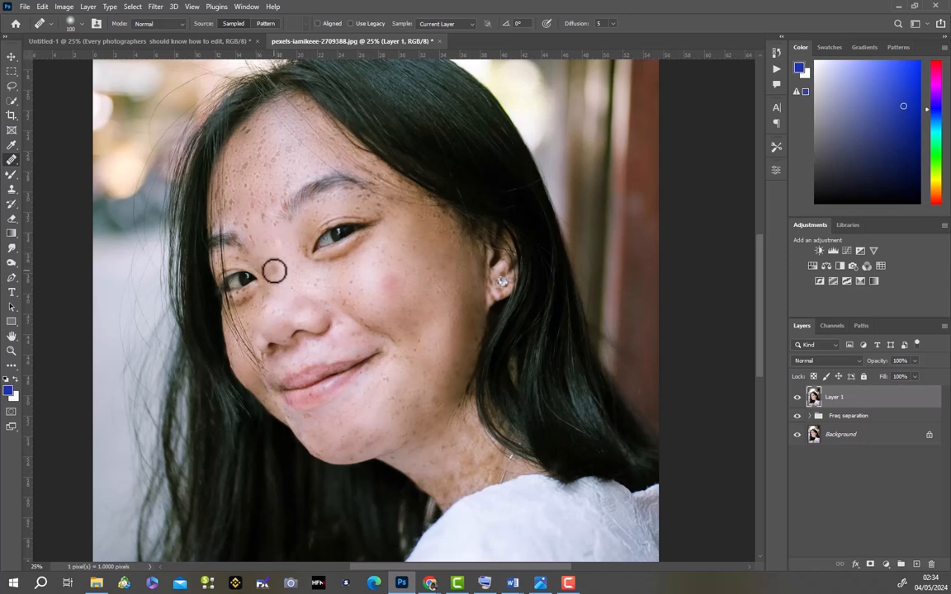
click(284, 256)
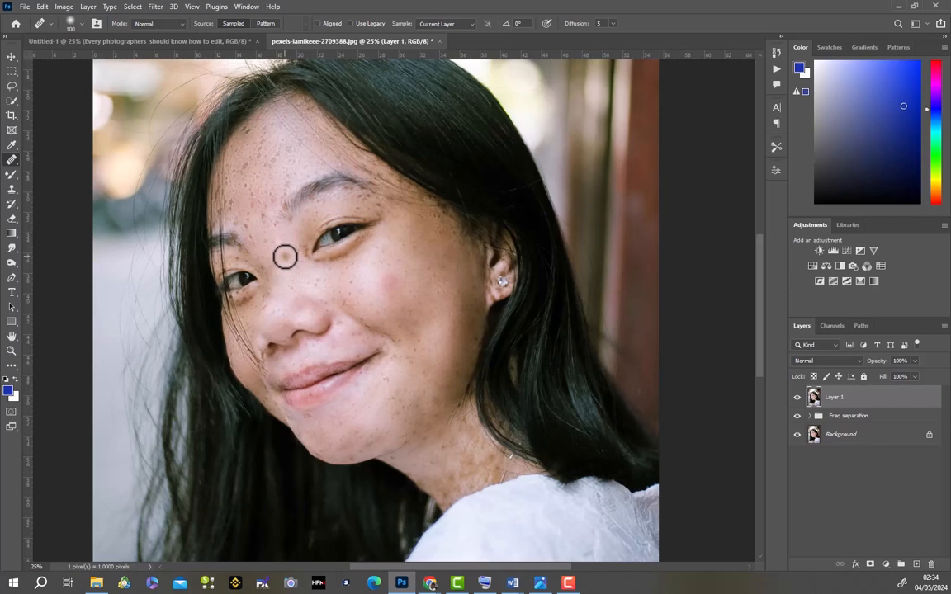
click(265, 242)
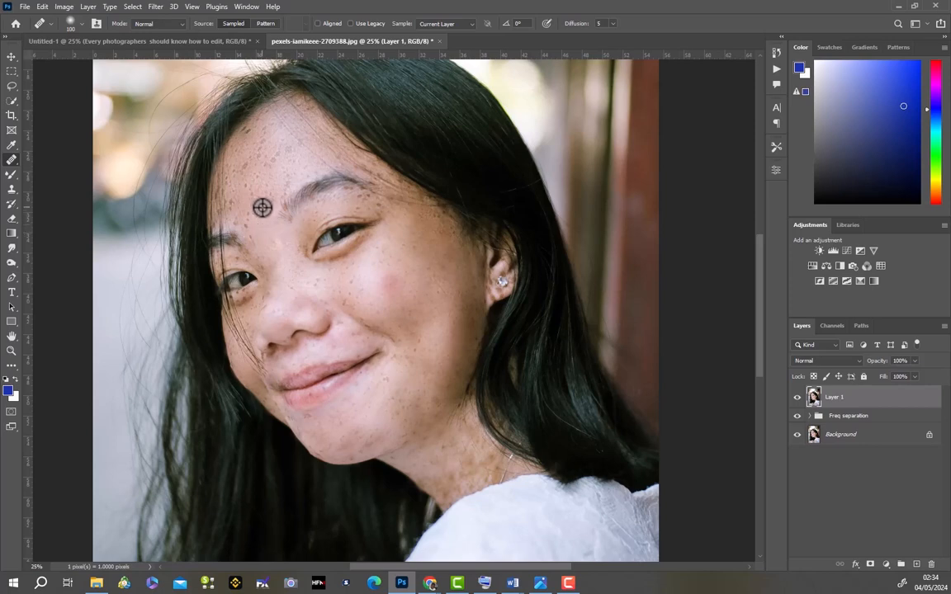
- Sample skin between the eyebrows and heal the freckles there and on the lower forehead above the far eyebrow
alt+click(258, 228)
click(252, 204)
alt+click(258, 239)
click(253, 208)
alt+click(253, 235)
click(247, 216)
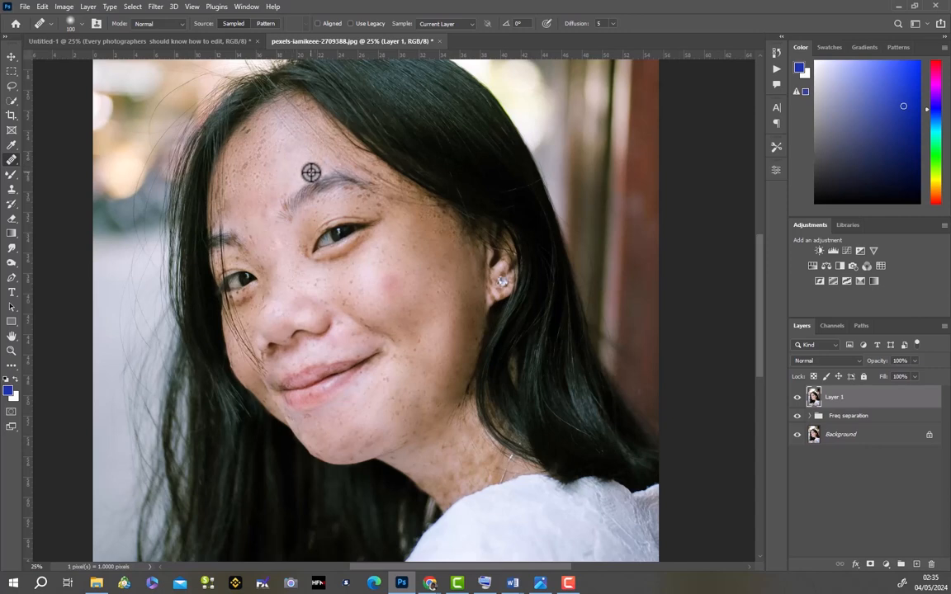
- Heal the freckles on the far side of the forehead, midway between the eyebrow and the hairline
click(246, 168)
mouse_move(239, 174)
mouse_down()
mouse_move(242, 185)
mouse_move(232, 174)
mouse_up()
click(242, 185)
click(235, 191)
click(237, 168)
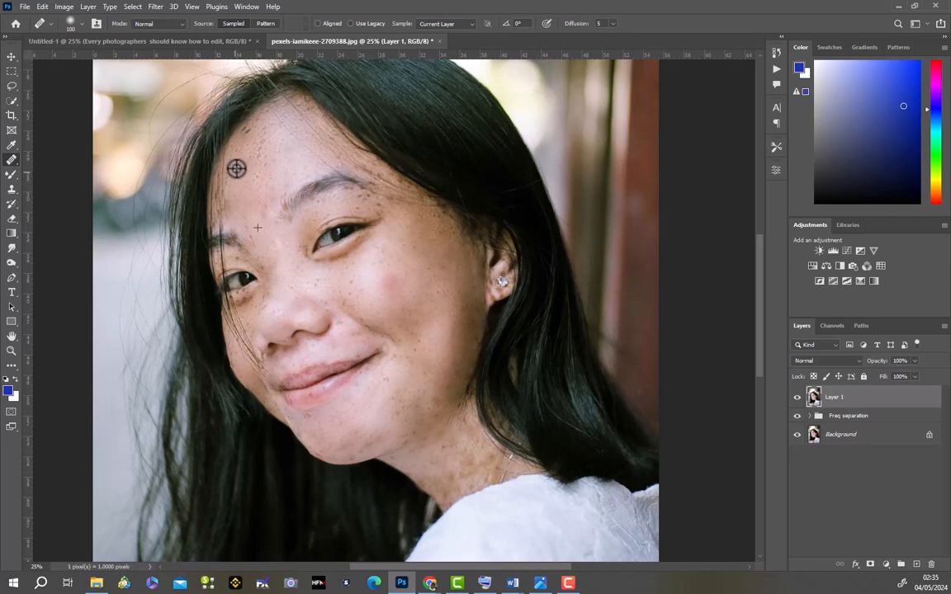
- Heal the freckles on the upper middle of the forehead, toward the hairline
click(261, 160)
mouse_move(260, 165)
mouse_down()
mouse_move(262, 127)
mouse_move(265, 161)
mouse_up()
click(261, 146)
click(264, 137)
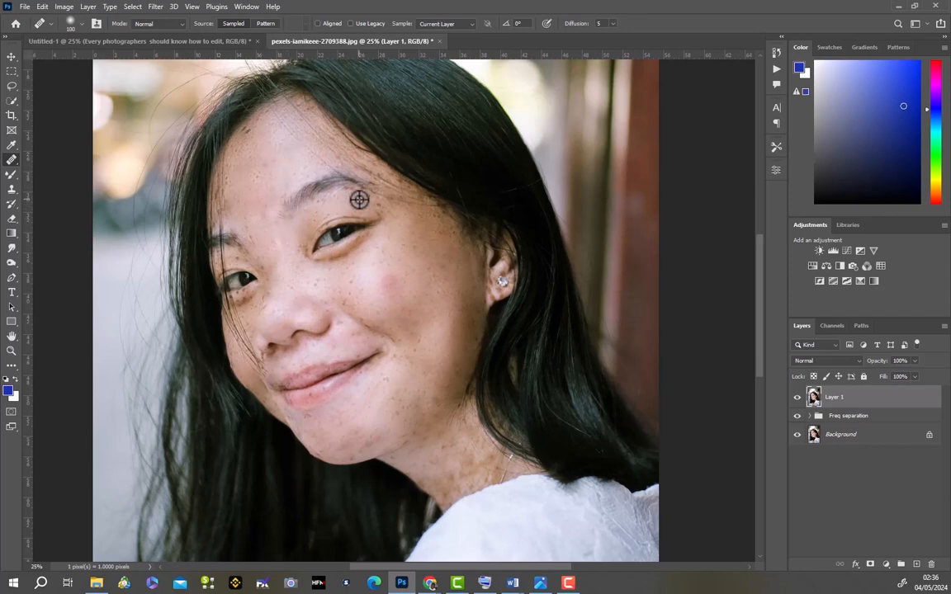
- Heal the freckles around the near eyebrow, below its outer end and just above it
drag(360, 199, 382, 206)
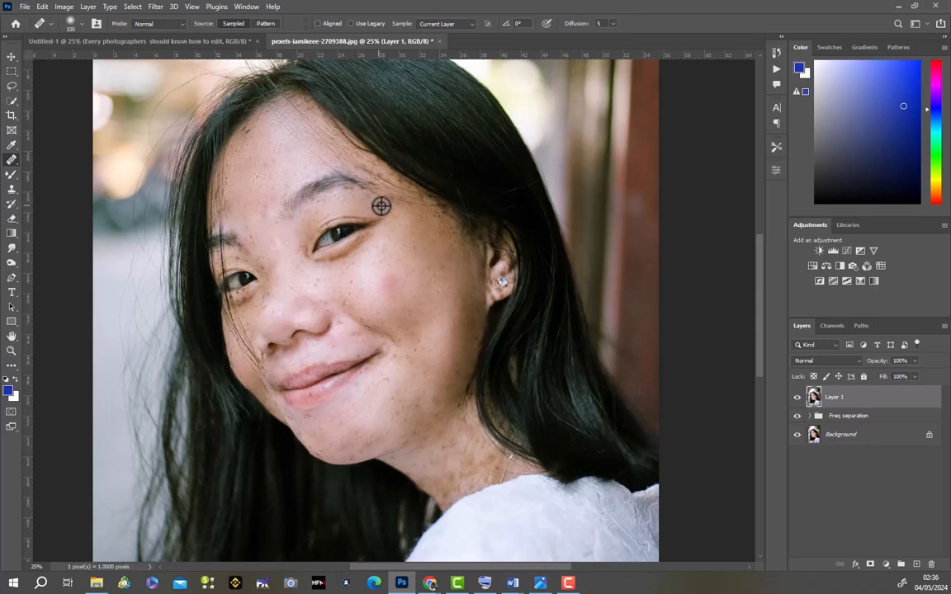
click(353, 187)
click(347, 188)
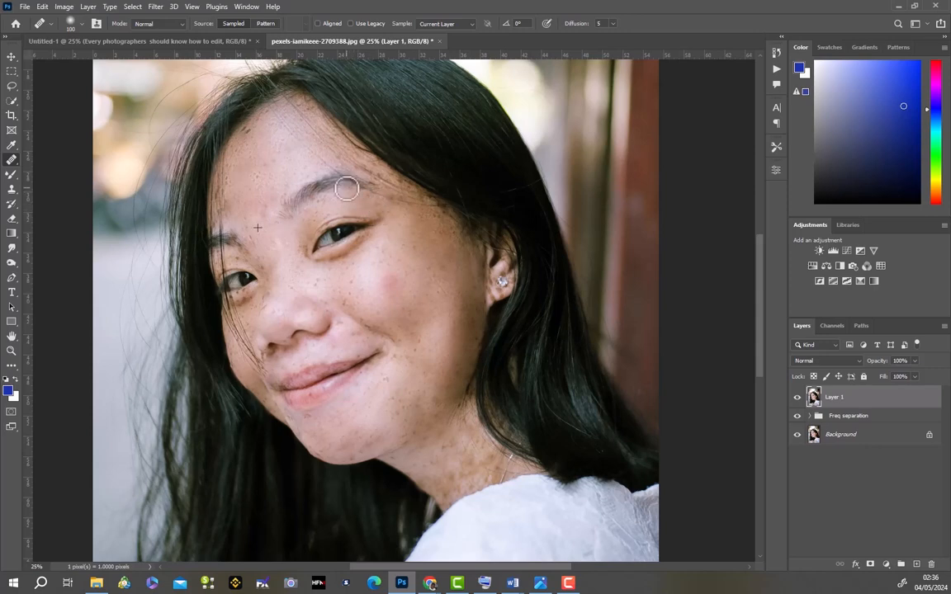
mouse_move(382, 175)
mouse_down()
mouse_move(356, 168)
mouse_move(418, 200)
mouse_move(364, 170)
mouse_up()
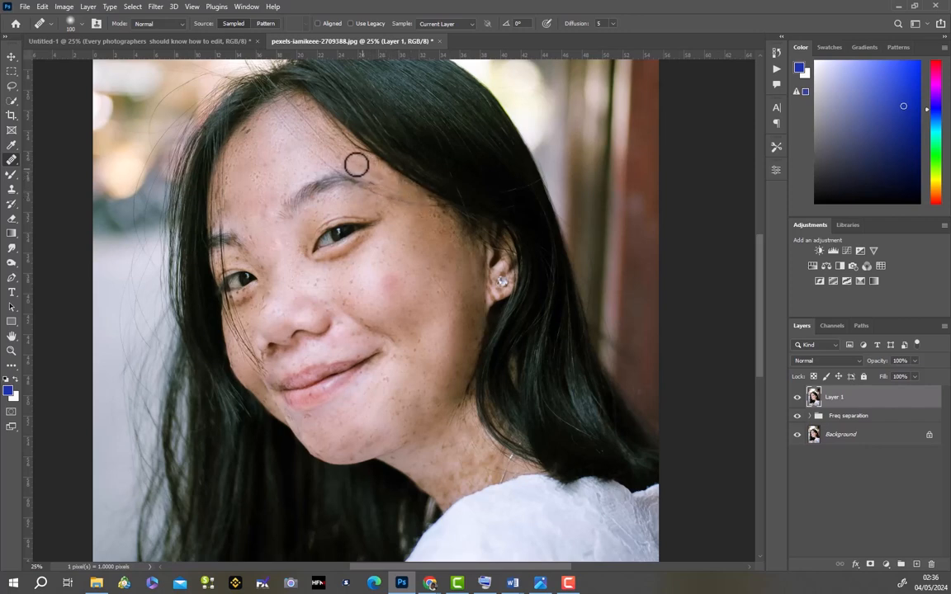
- Heal the spots along the far hairline and beneath the far eye, reducing the brush size to 60
click(248, 132)
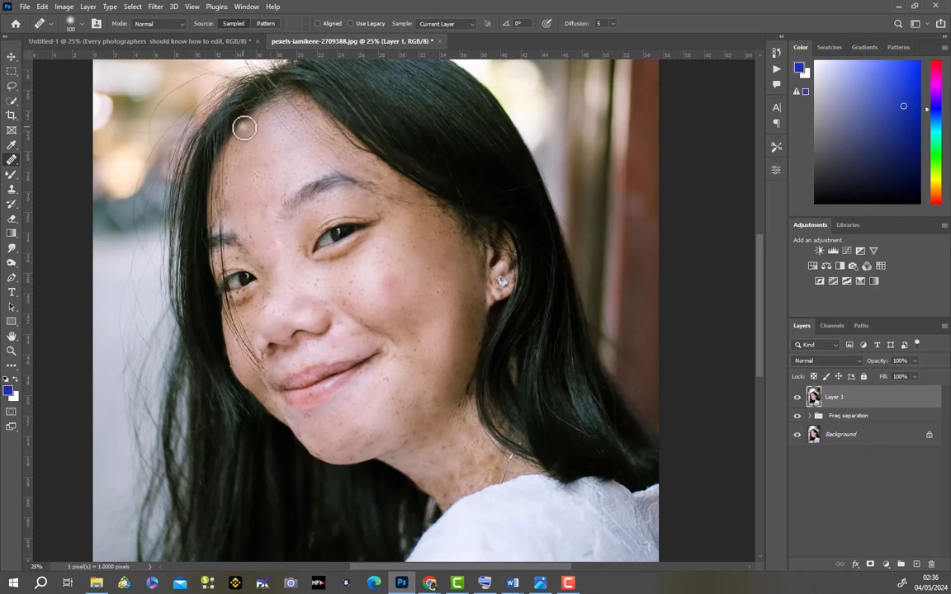
click(227, 183)
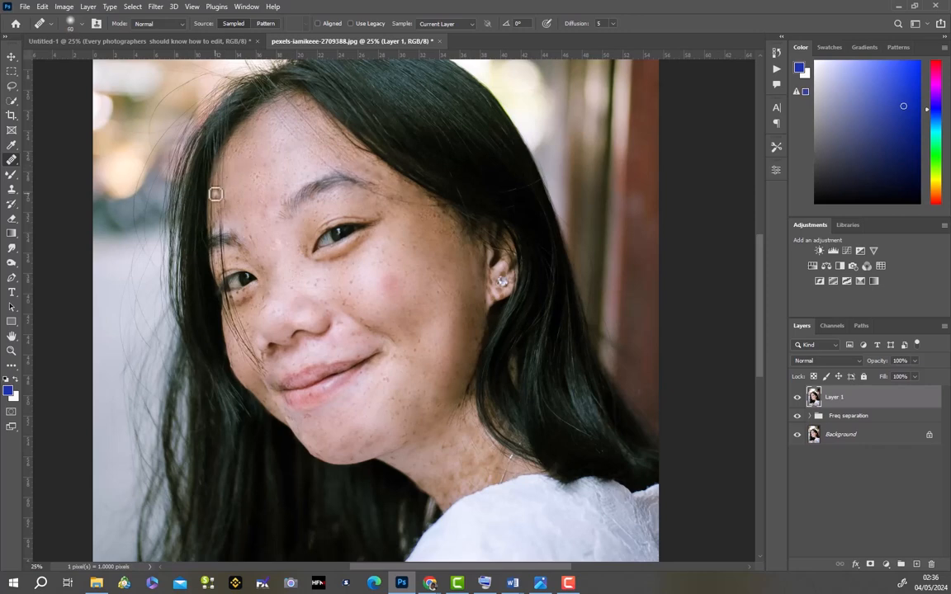
click(216, 200)
drag(248, 293, 253, 300)
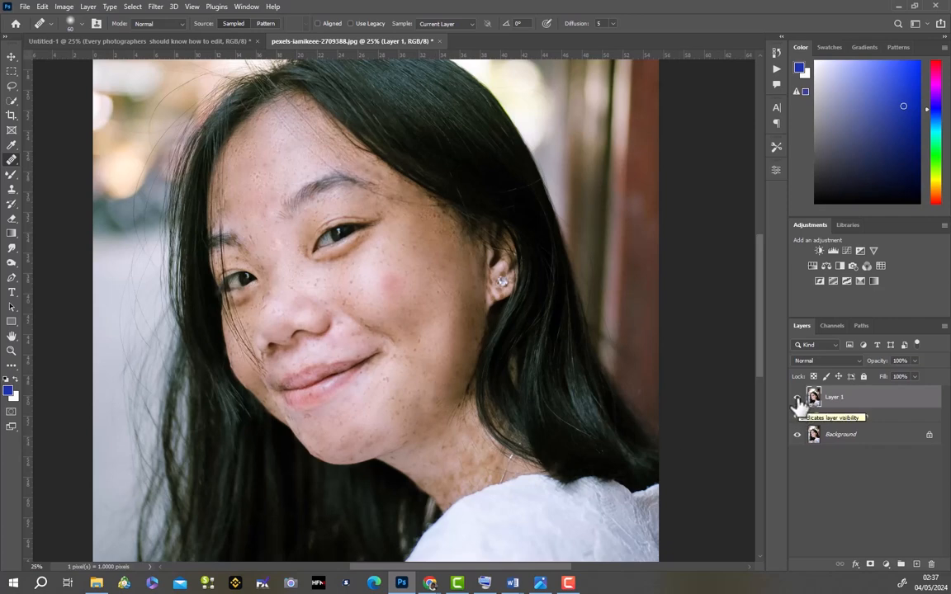
- Compare the face before and after healing by hiding and showing Layer 1 several times, leaving it shown
click(797, 413)
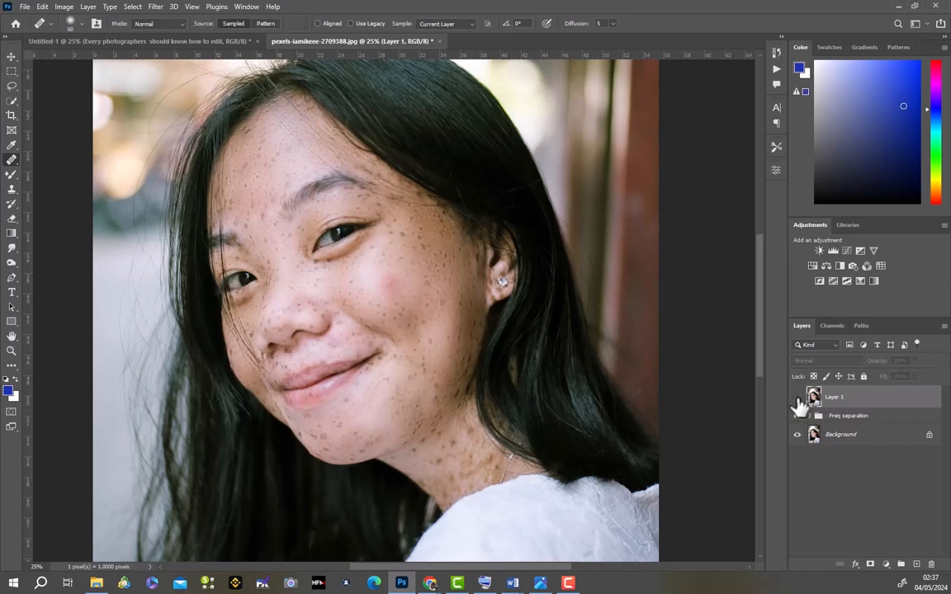
click(799, 405)
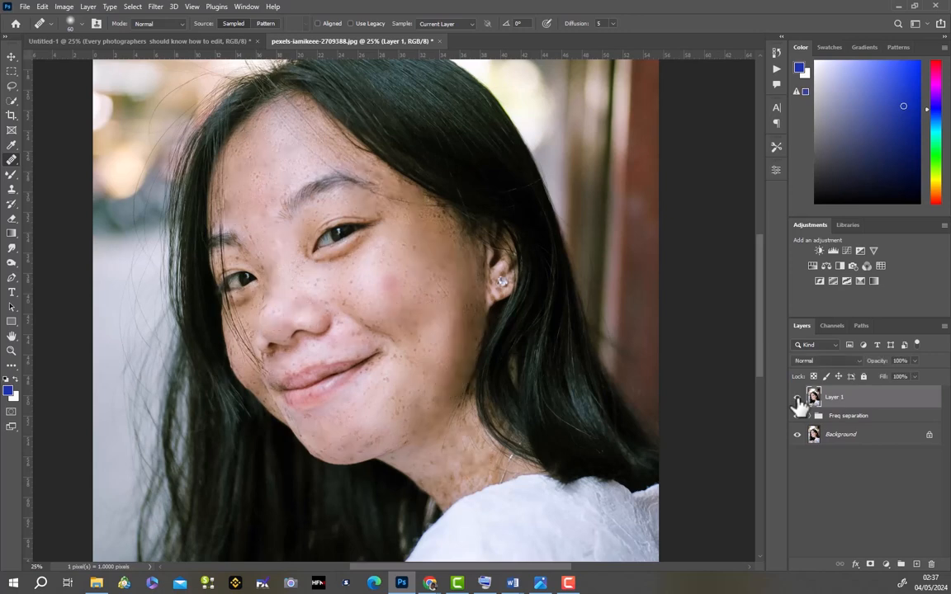
click(798, 413)
click(798, 405)
click(799, 405)
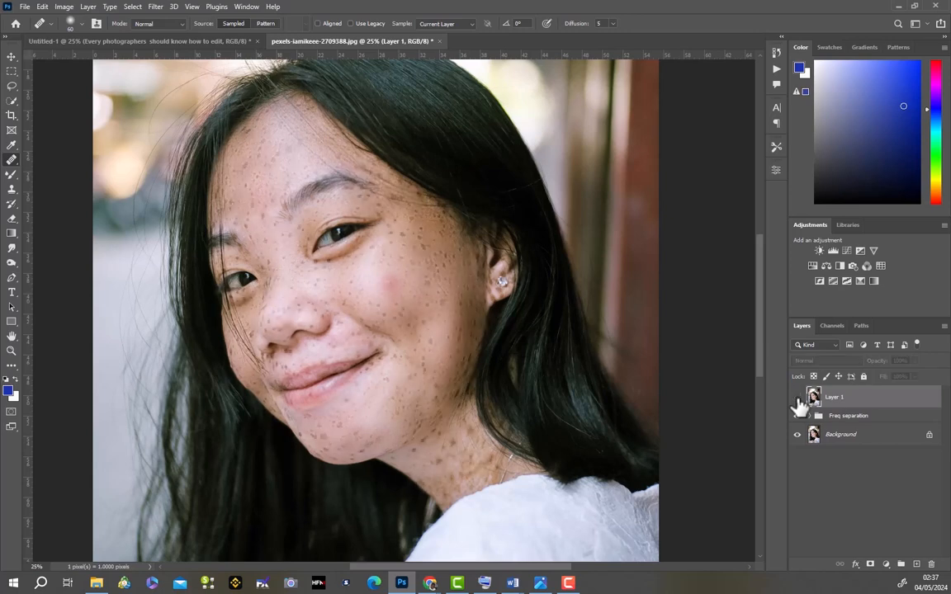
click(799, 404)
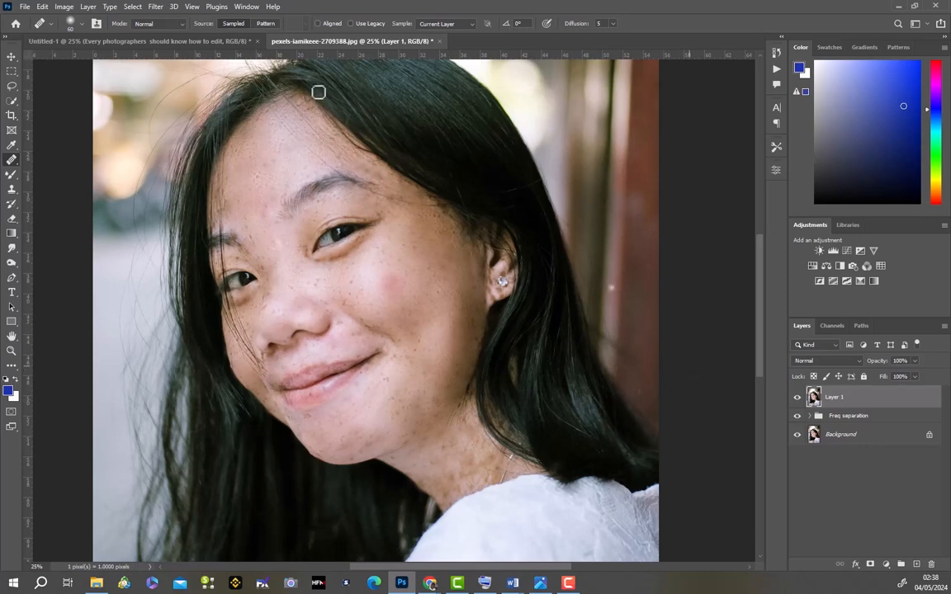
- Switch to the Move tool and compare the whole portrait with Layer 1 hidden and shown
click(12, 57)
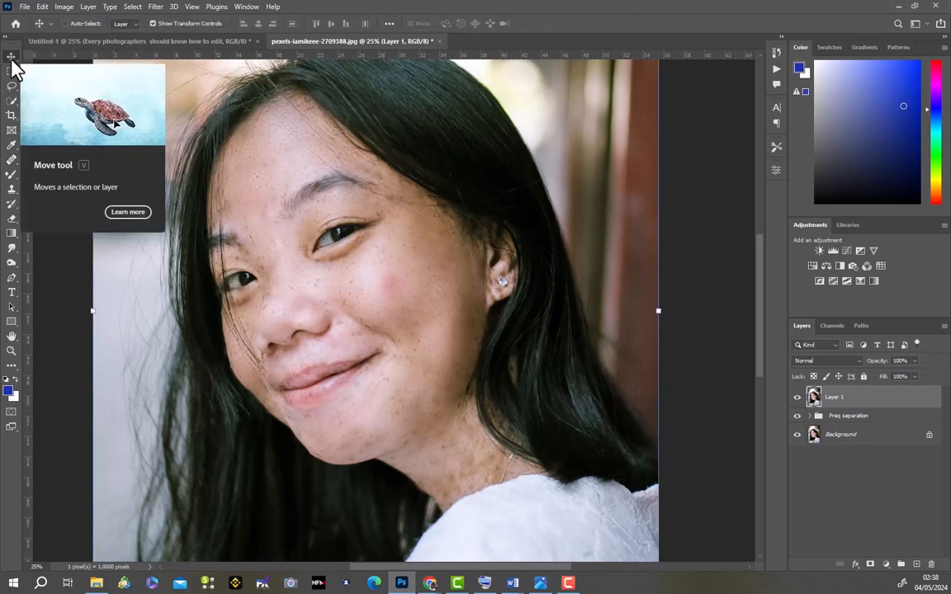
key(ctrl+minus)
key(ctrl+minus)
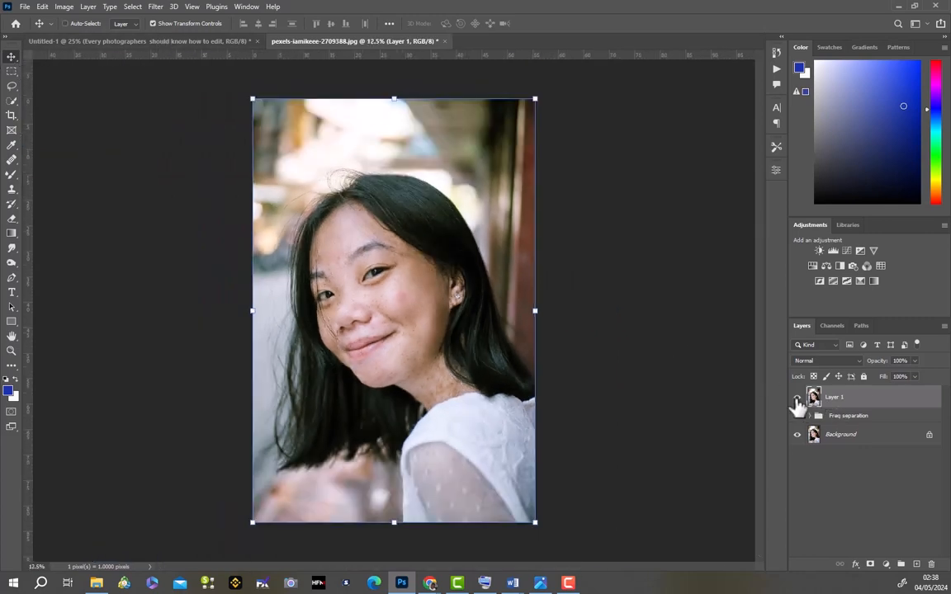
click(798, 397)
click(797, 416)
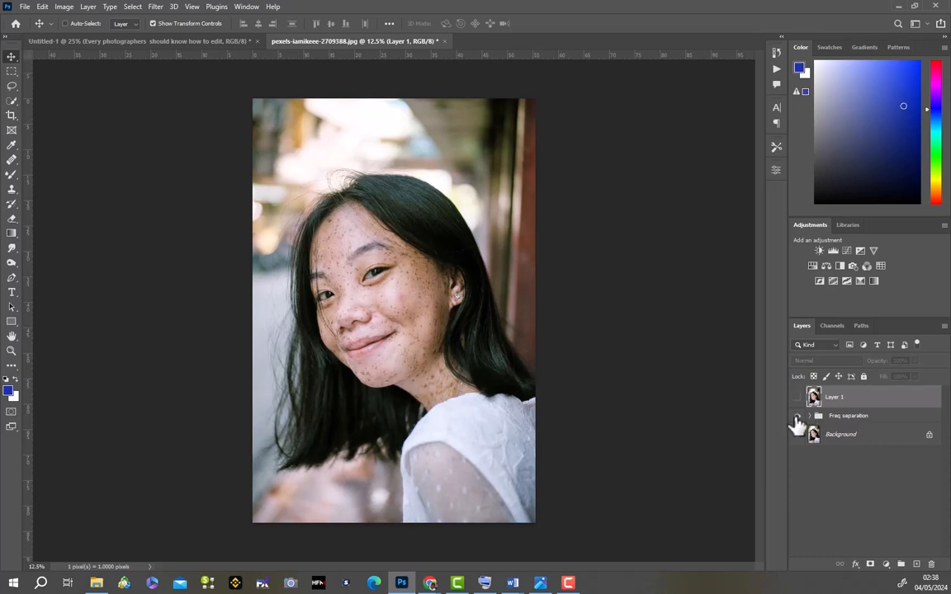
click(798, 397)
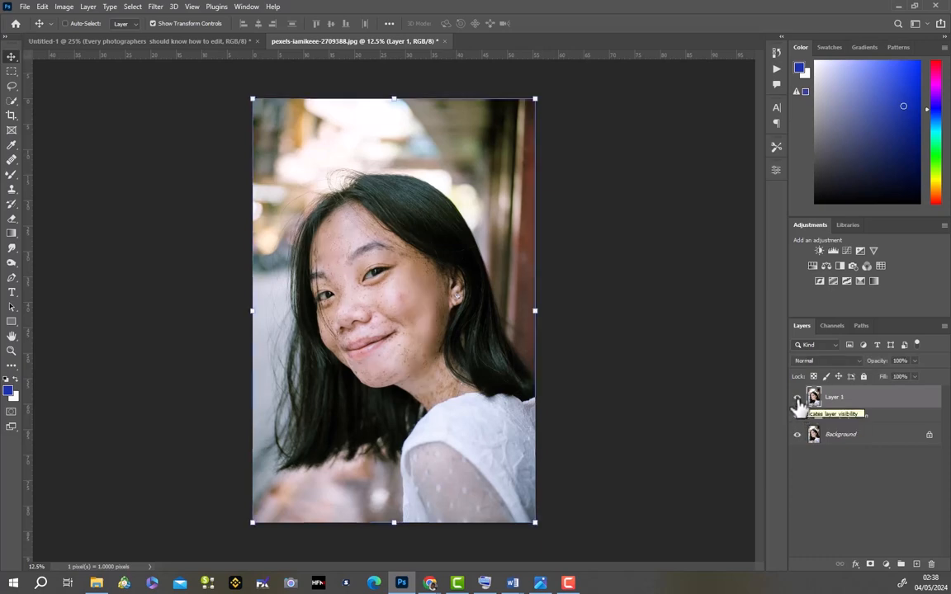